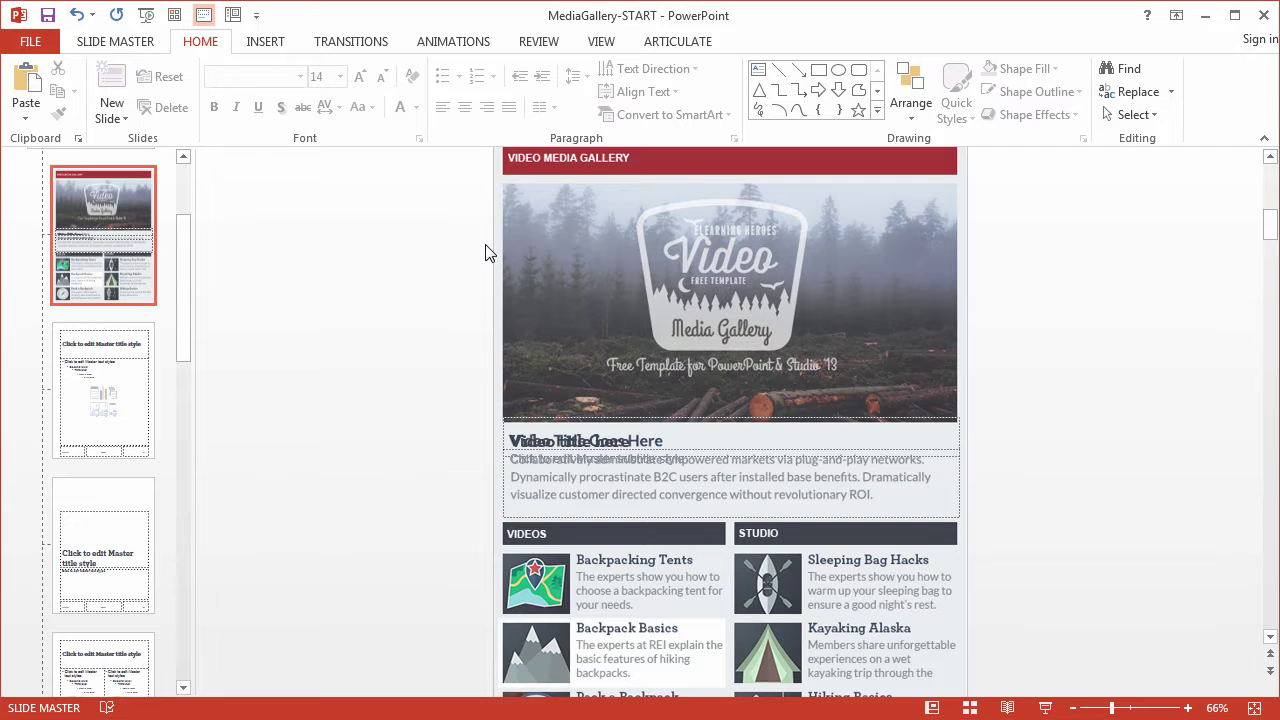
Return to the Video Media Gallery layout and zoom out to fit the whole slide.
{"action": "scroll", "coordinate": [1143, 194], "scroll_direction": "up", "scroll_amount": 1}
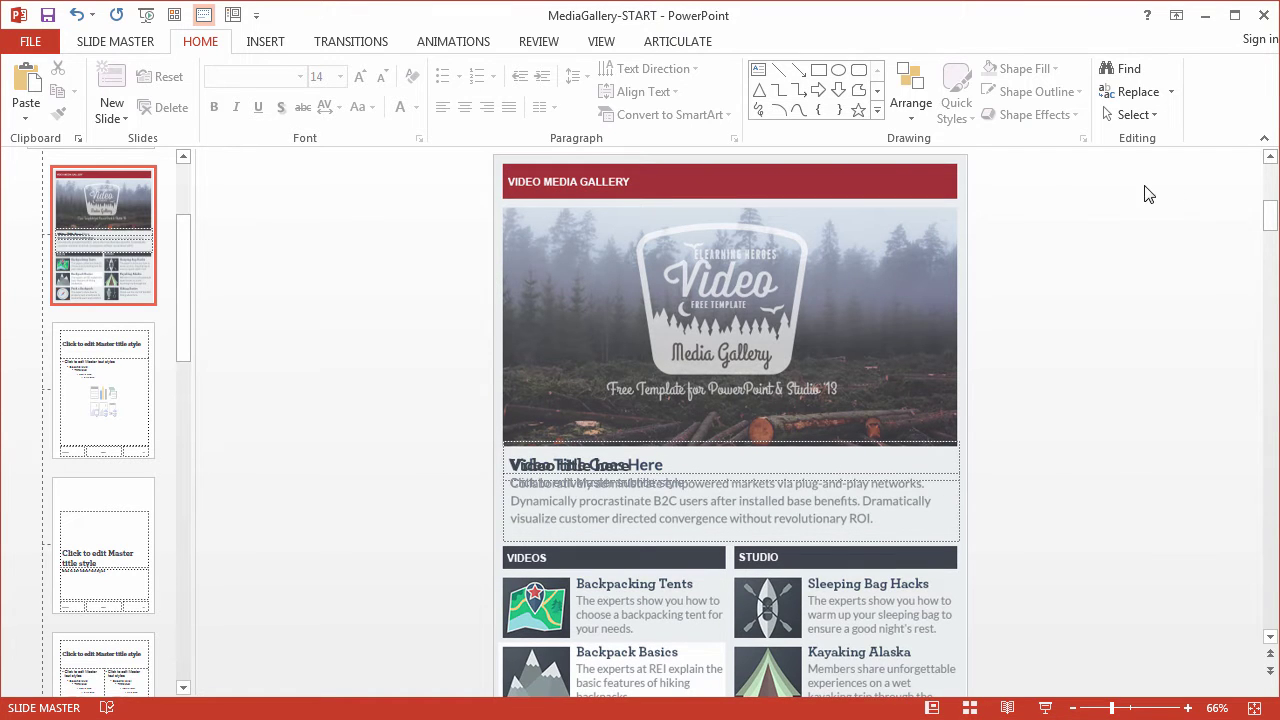
{"action": "left_click_drag", "start_coordinate": [1268, 226], "coordinate": [1270, 190]}
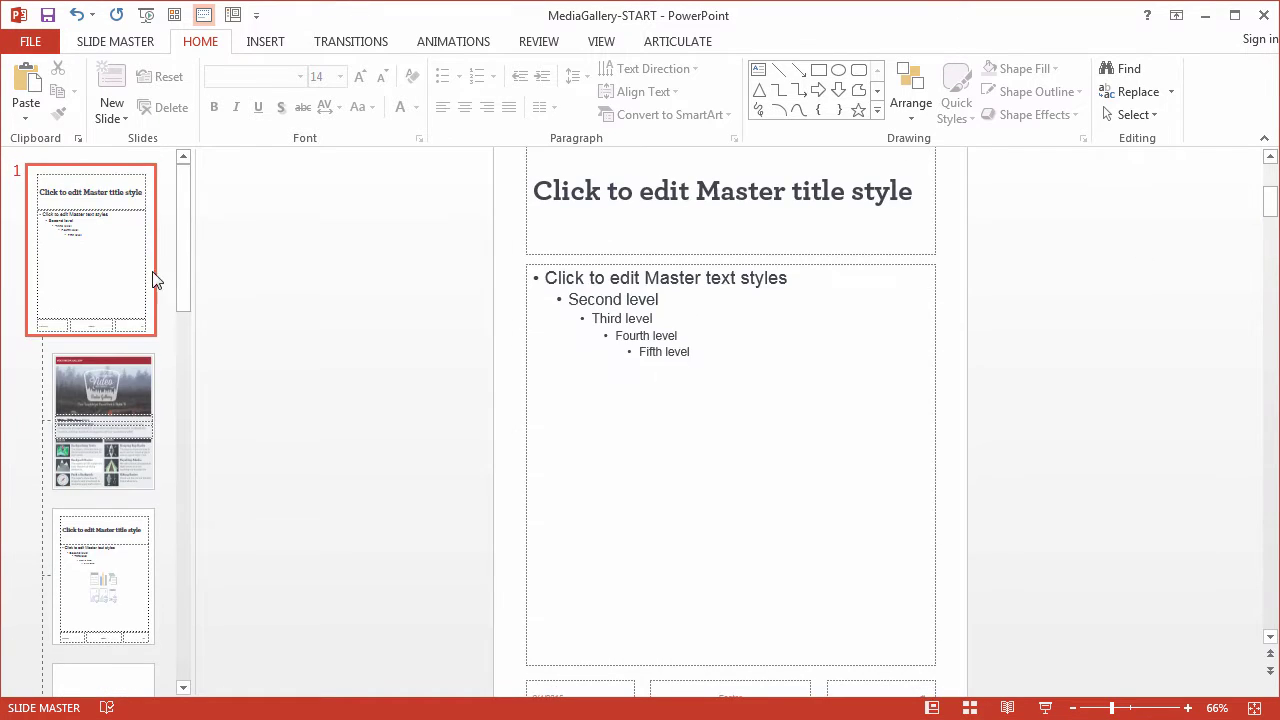
{"action": "left_click", "coordinate": [118, 395]}
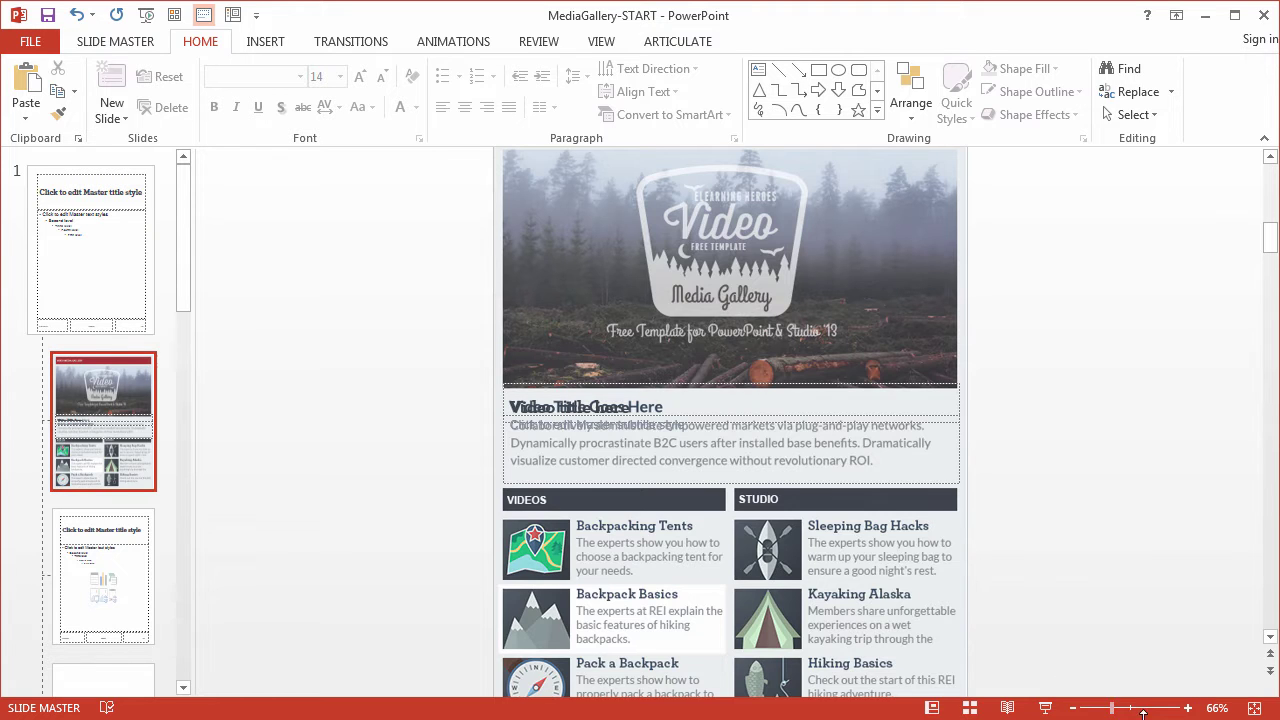
{"action": "left_click", "coordinate": [1074, 708]}
{"action": "left_click", "coordinate": [1074, 708]}
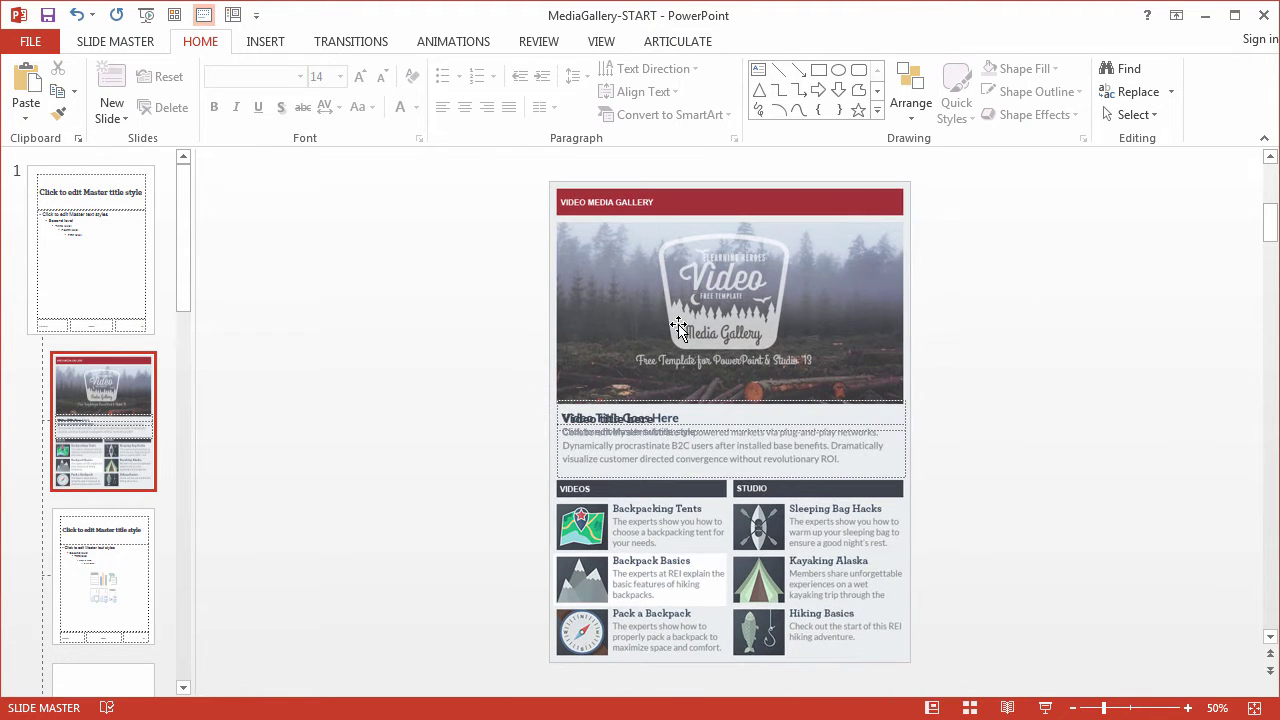
Draw a rectangle across the top header banner and remove its outline.
{"action": "left_click", "coordinate": [267, 45]}
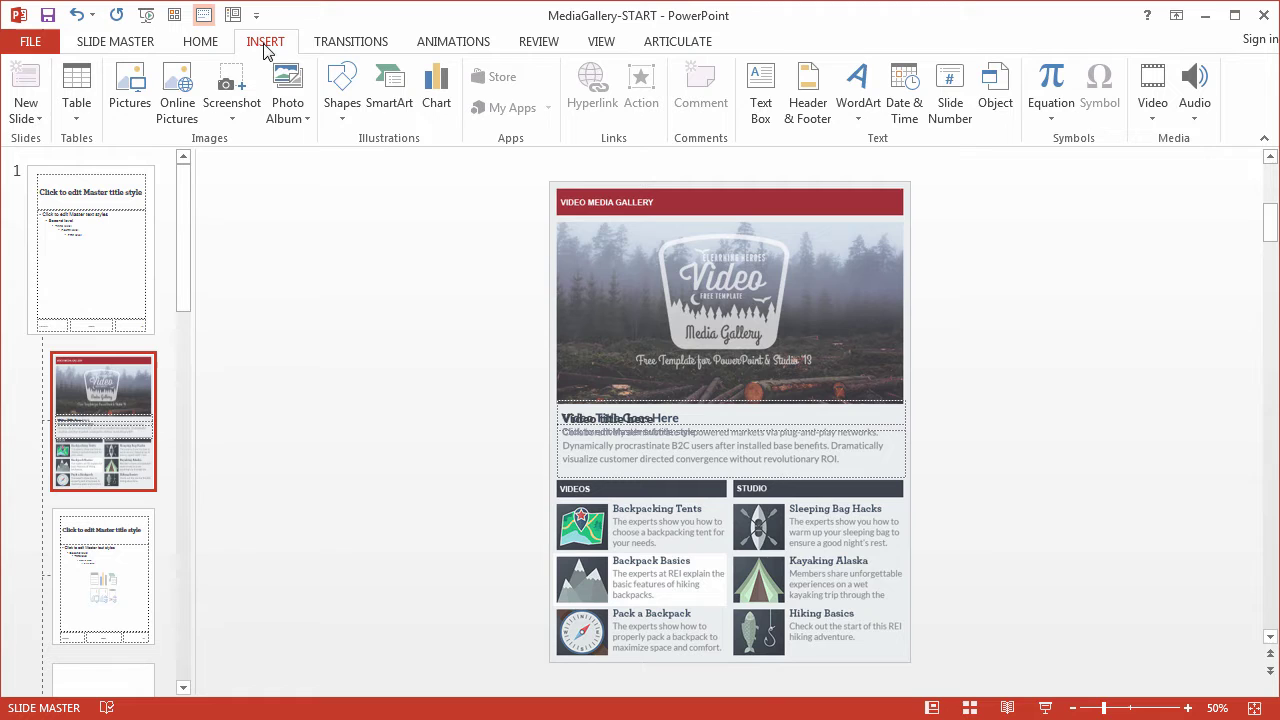
{"action": "left_click", "coordinate": [335, 117]}
{"action": "left_click", "coordinate": [395, 172]}
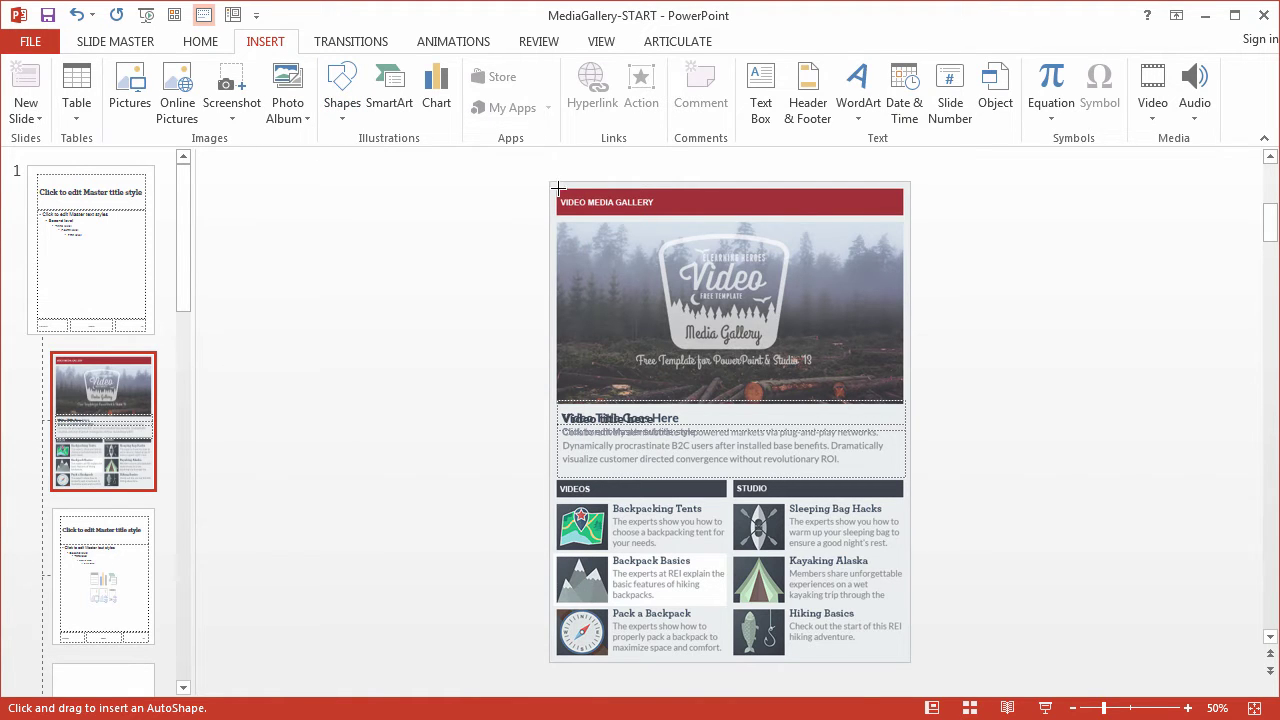
{"action": "left_click_drag", "start_coordinate": [557, 186], "coordinate": [907, 213]}
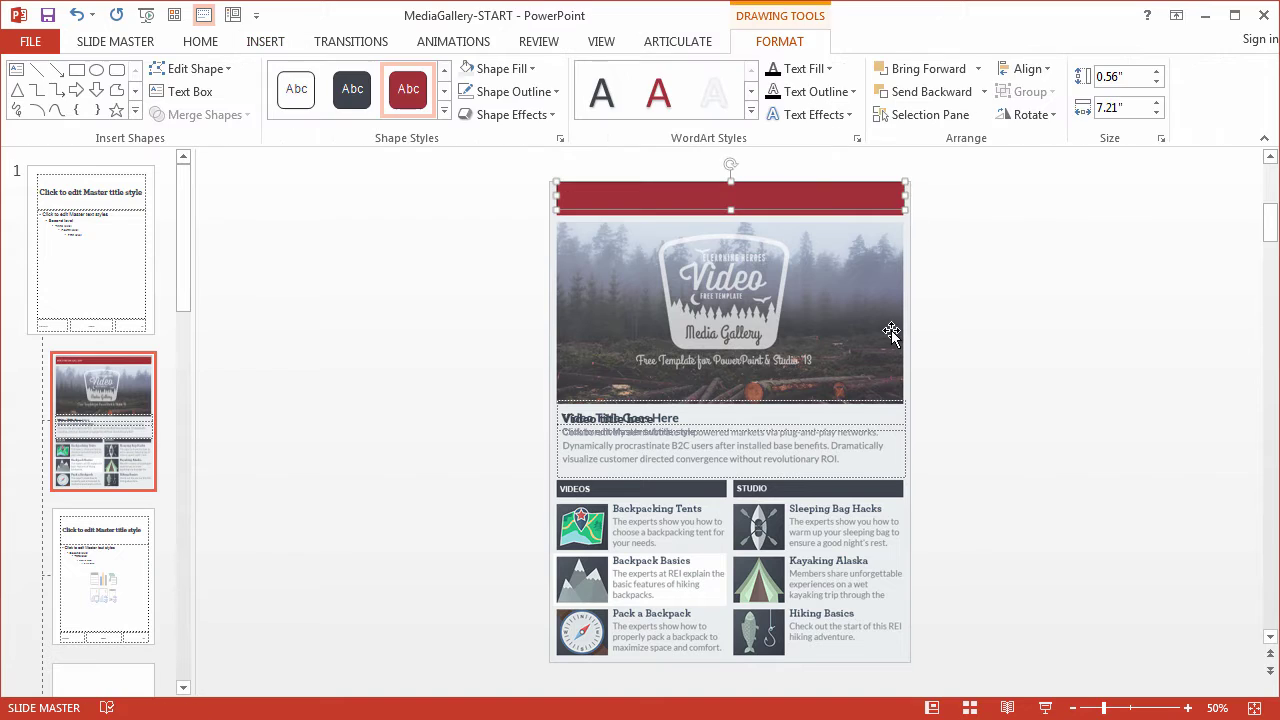
{"action": "left_click", "coordinate": [557, 92]}
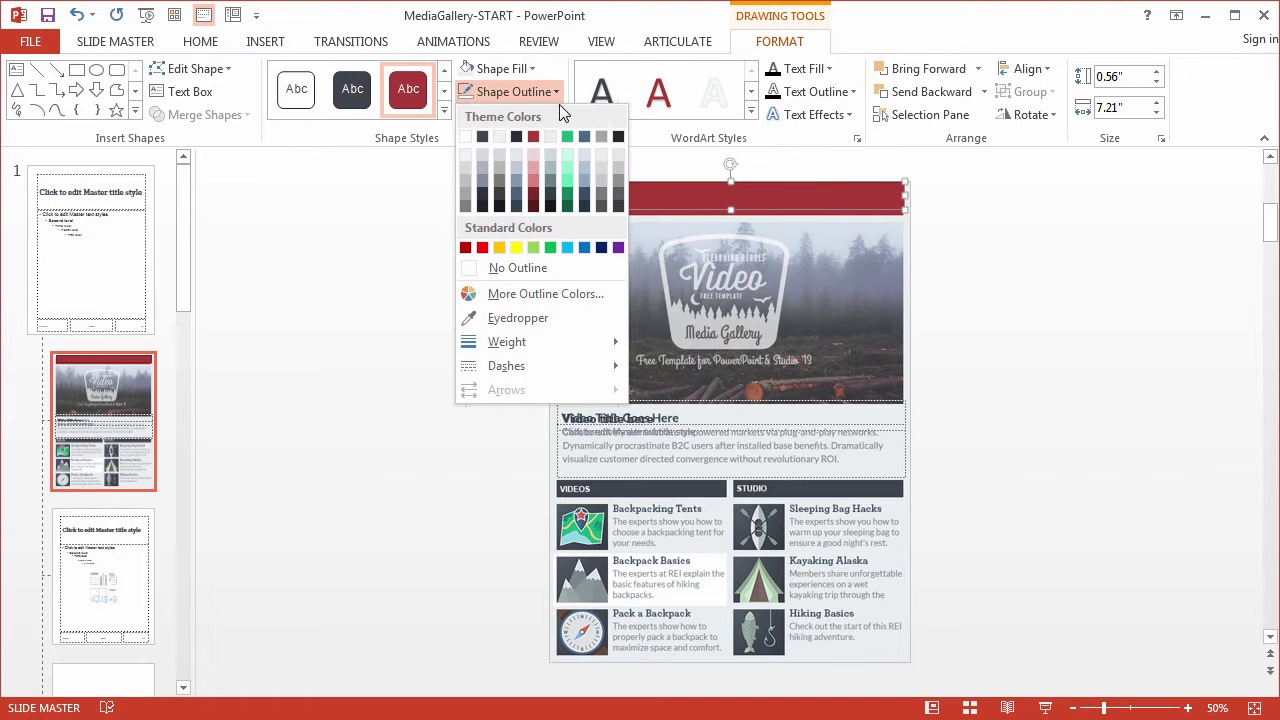
{"action": "left_click", "coordinate": [539, 268]}
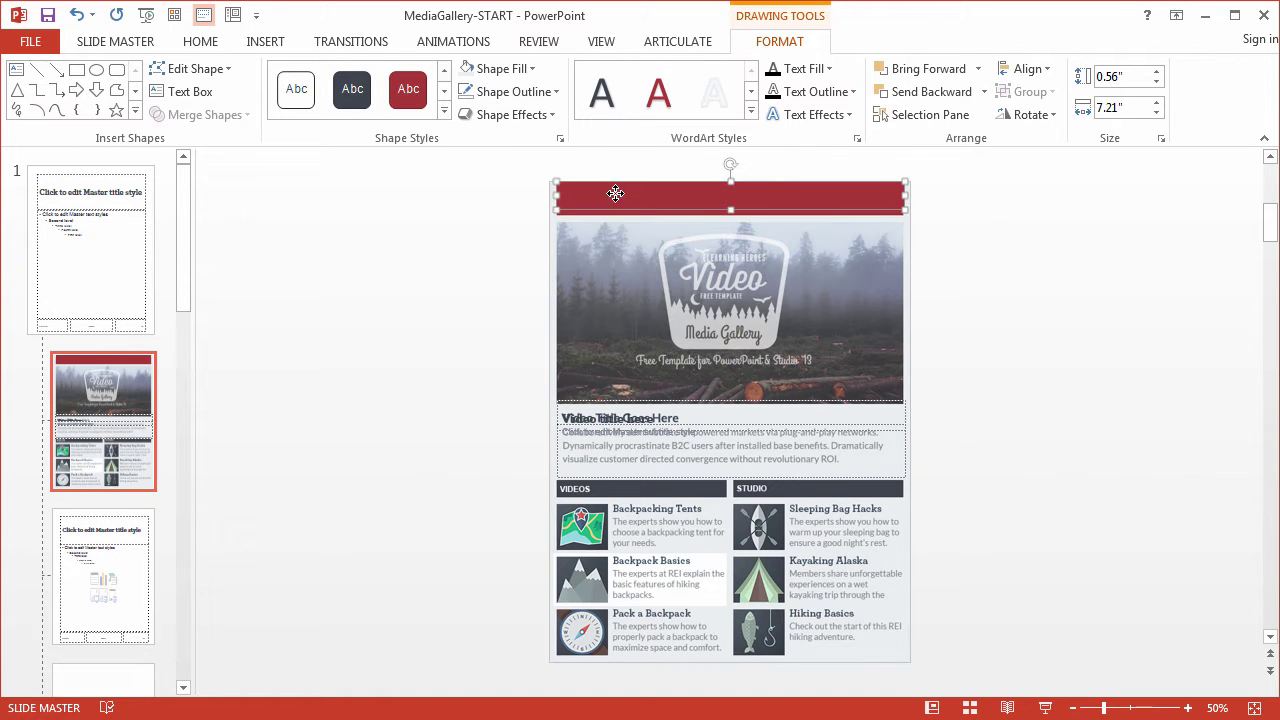
Set the red bar as the default shape style and reposition it over the header.
{"action": "left_click_drag", "start_coordinate": [615, 193], "coordinate": [432, 199]}
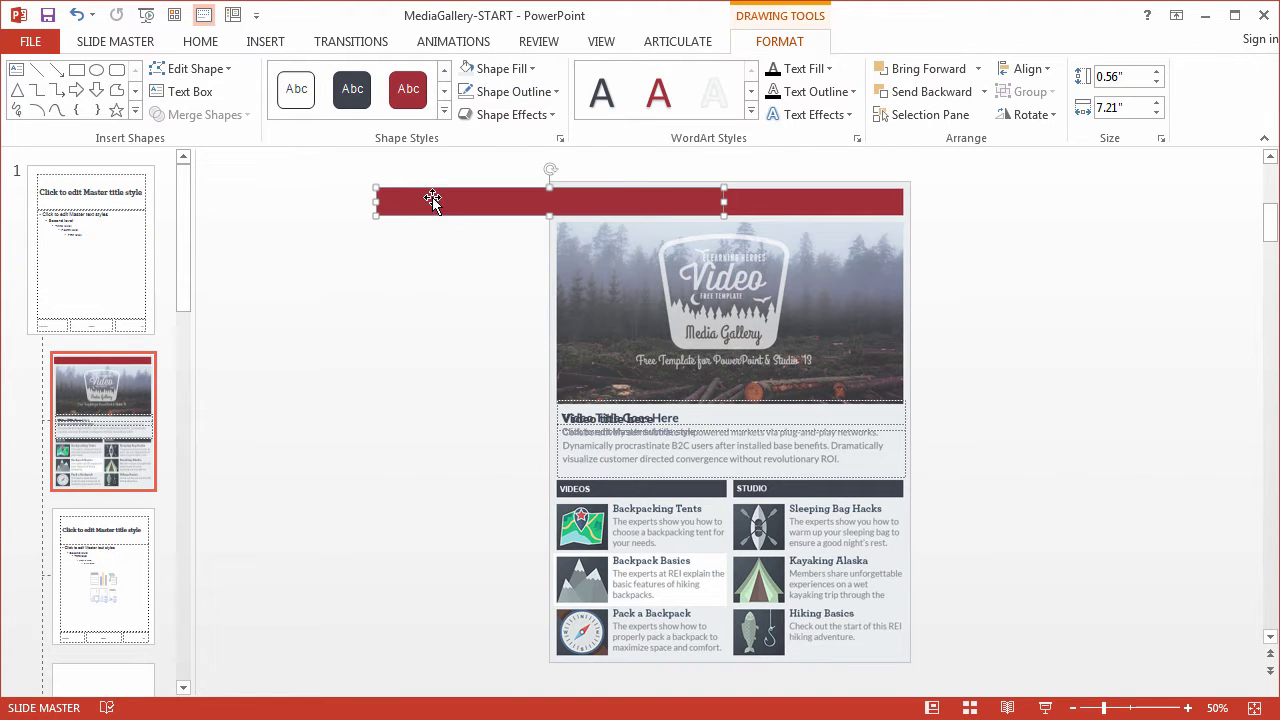
{"action": "right_click", "coordinate": [432, 197]}
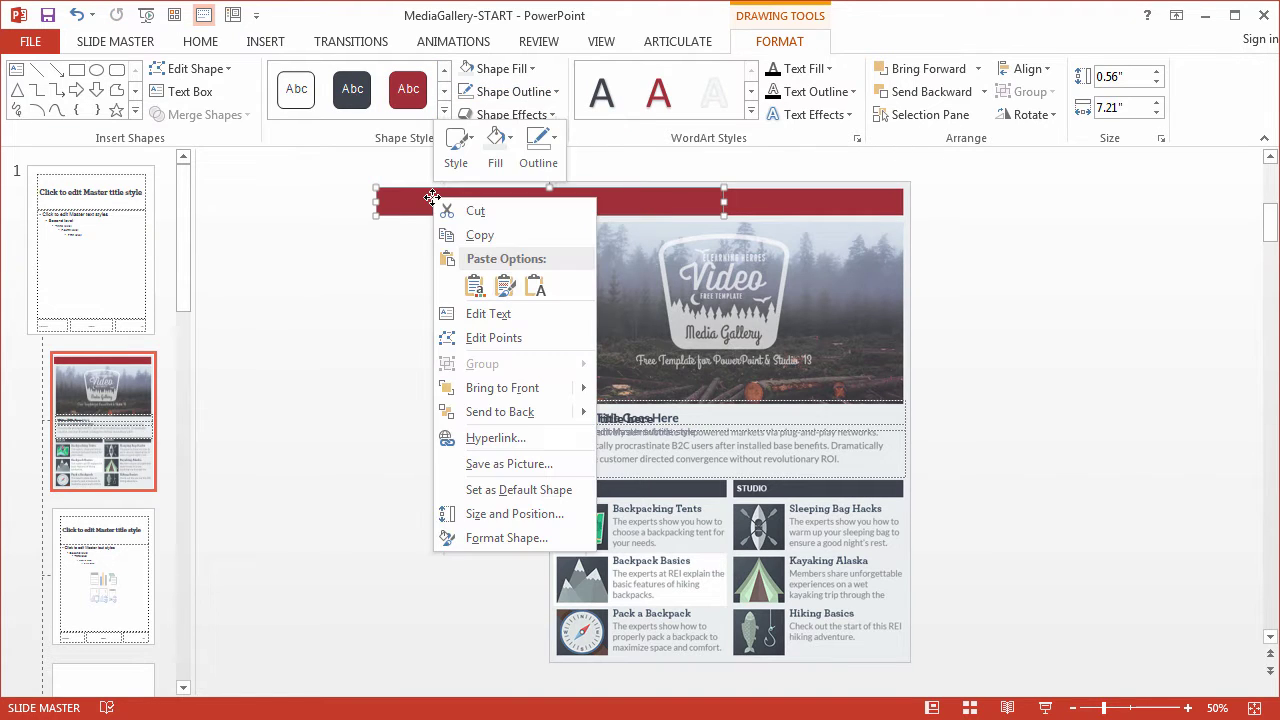
{"action": "left_click", "coordinate": [563, 490]}
{"action": "left_click_drag", "start_coordinate": [411, 220], "coordinate": [574, 214]}
{"action": "left_click", "coordinate": [490, 265]}
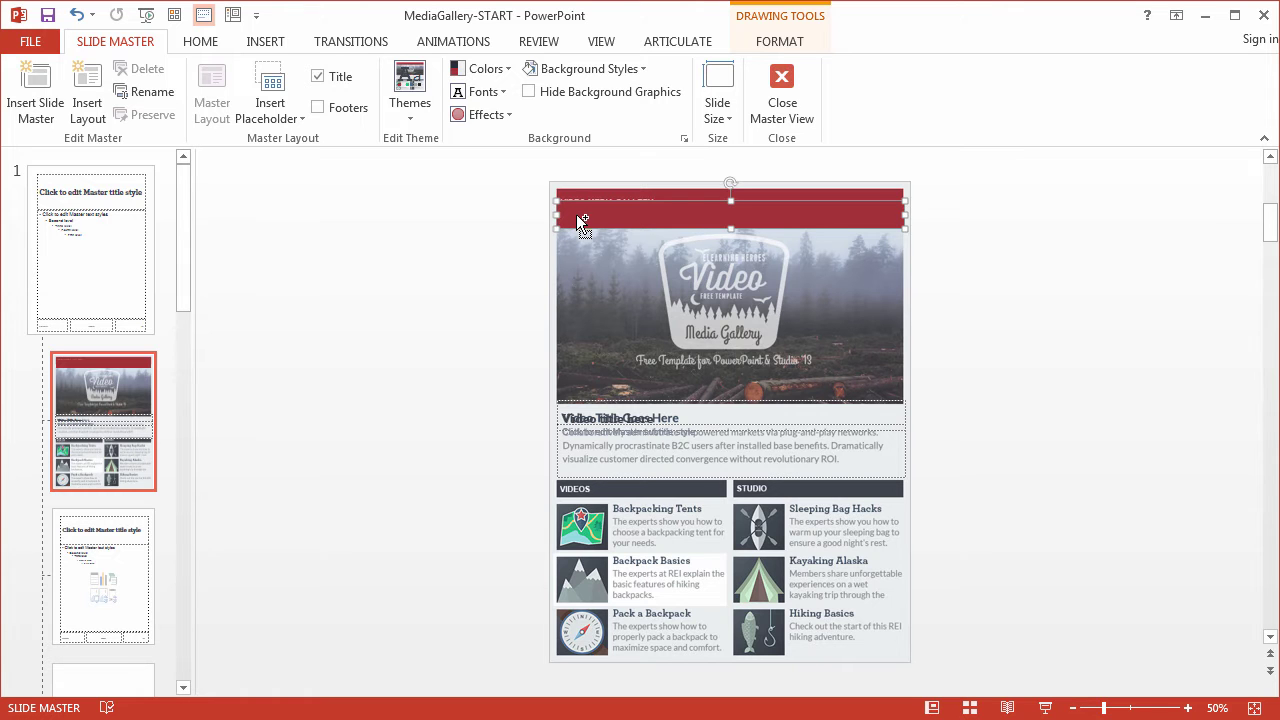
Zoom in and move the bar up to the slide's top edge.
{"action": "scroll", "coordinate": [582, 211], "scroll_direction": "up", "scroll_amount": 5}
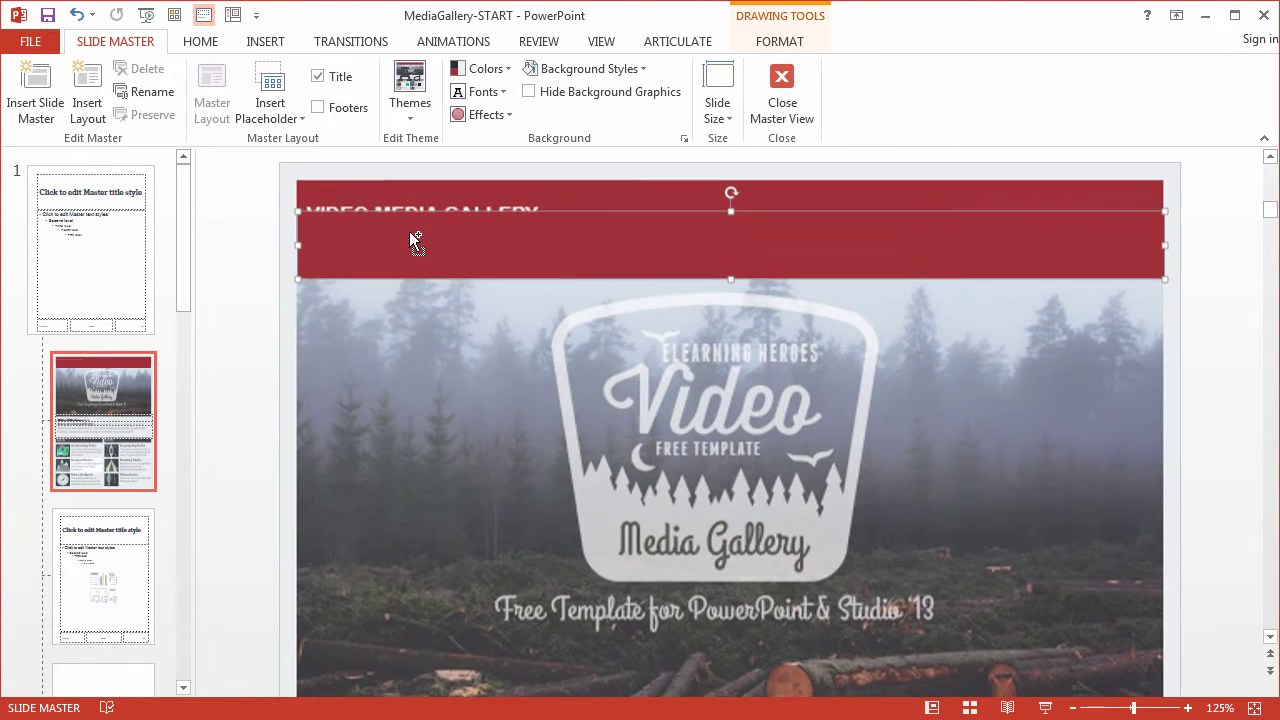
{"action": "scroll", "coordinate": [408, 231], "scroll_direction": "up", "scroll_amount": 5}
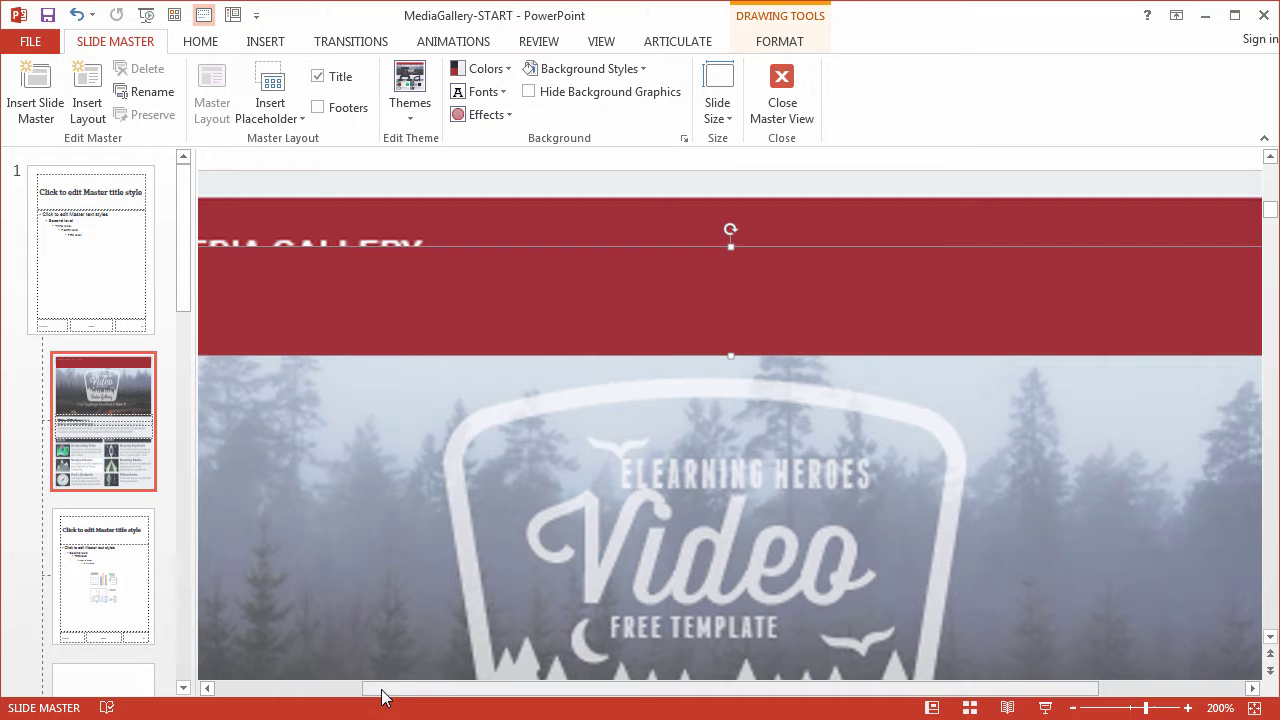
{"action": "left_click_drag", "start_coordinate": [383, 689], "coordinate": [245, 689]}
{"action": "mouse_move", "coordinate": [327, 279]}
{"action": "left_mouse_down"}
{"action": "mouse_move", "coordinate": [299, 233]}
{"action": "mouse_move", "coordinate": [286, 243]}
{"action": "mouse_move", "coordinate": [326, 283]}
{"action": "left_mouse_up"}
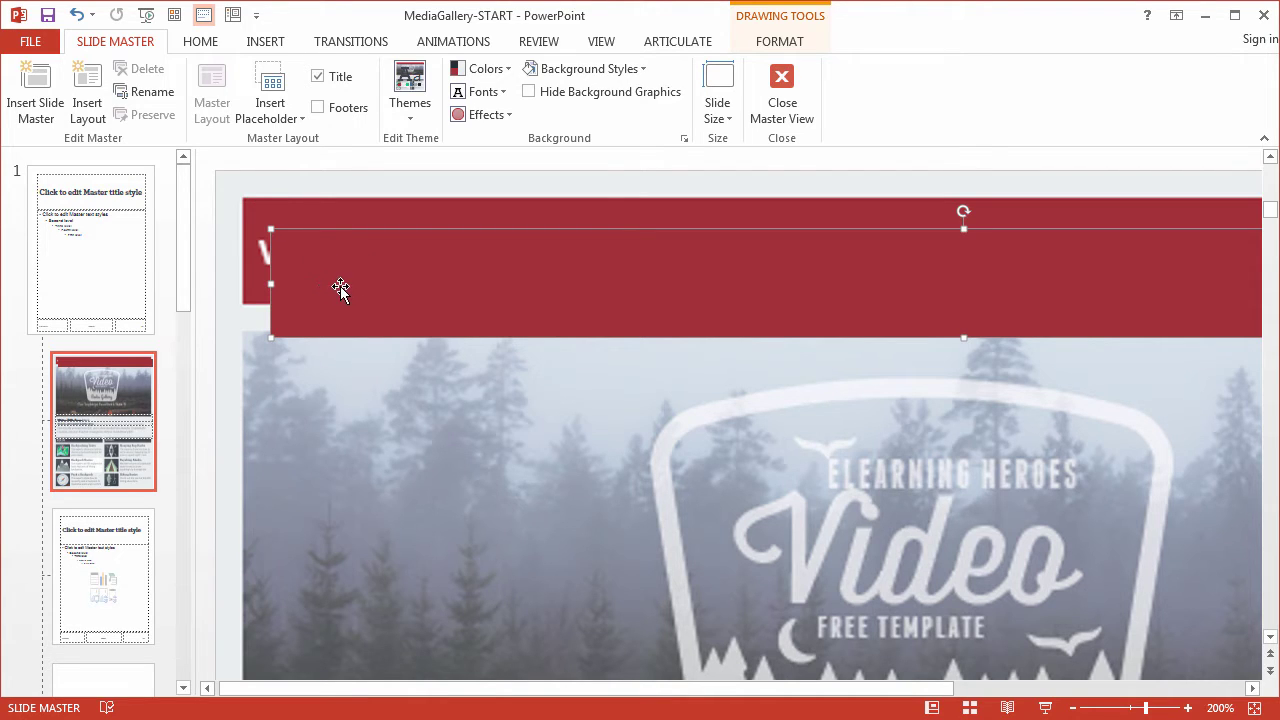
Fill the bar with a dark navy theme colour.
{"action": "left_click", "coordinate": [780, 44]}
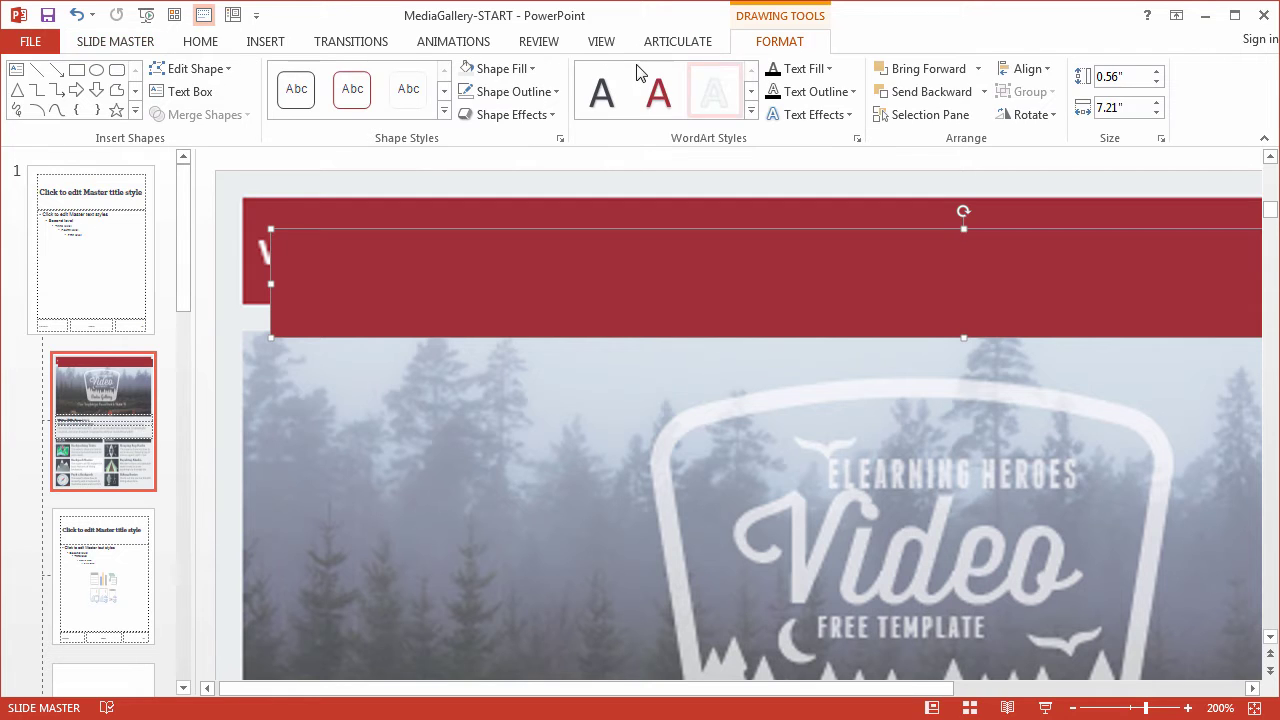
{"action": "left_click", "coordinate": [533, 69]}
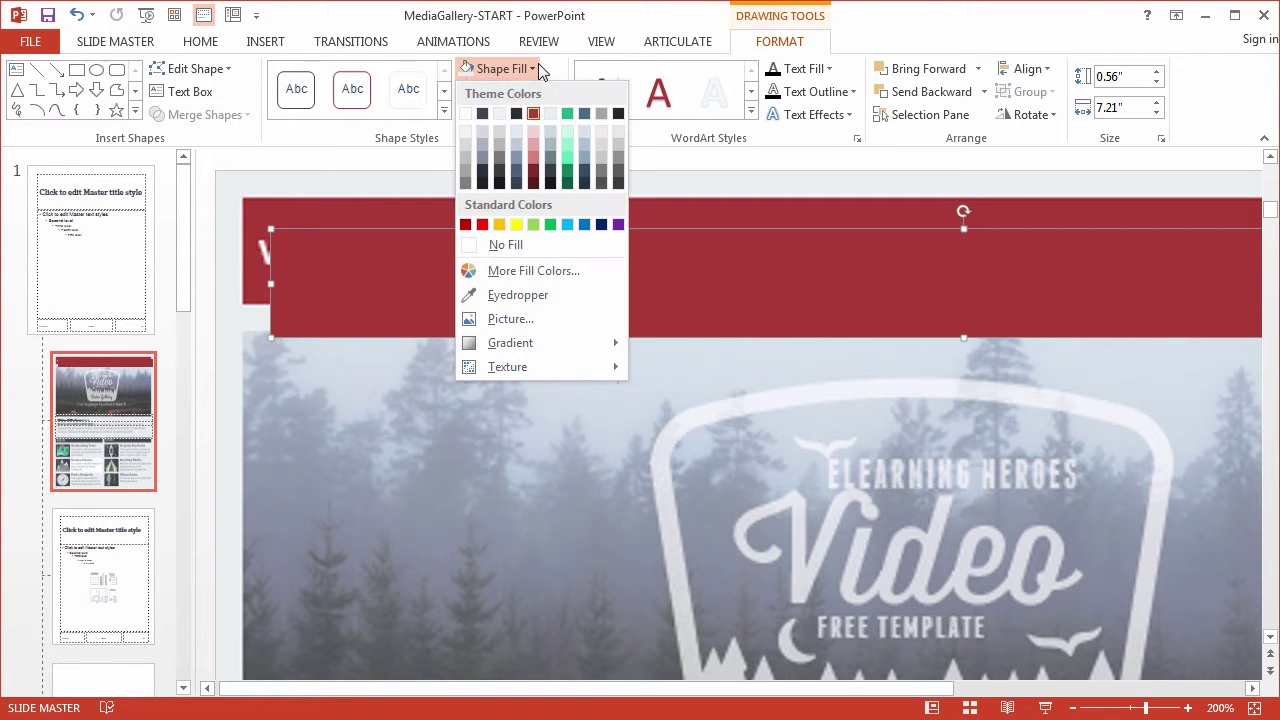
{"action": "left_click", "coordinate": [516, 114]}
{"action": "left_click_drag", "start_coordinate": [369, 249], "coordinate": [352, 230]}
{"action": "key", "text": "ctrl+z"}
{"action": "key", "text": "ctrl+z"}
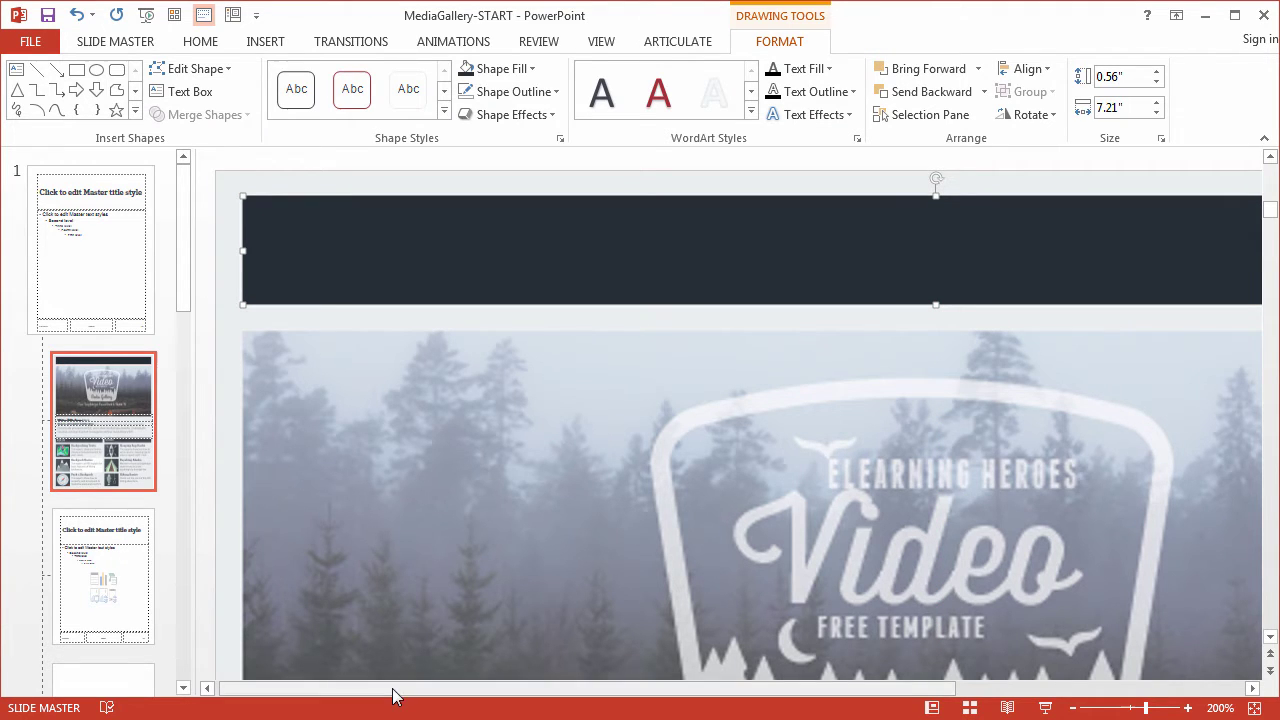
Widen the dark bar to 7.22 inches.
{"action": "left_click_drag", "start_coordinate": [420, 689], "coordinate": [1068, 690]}
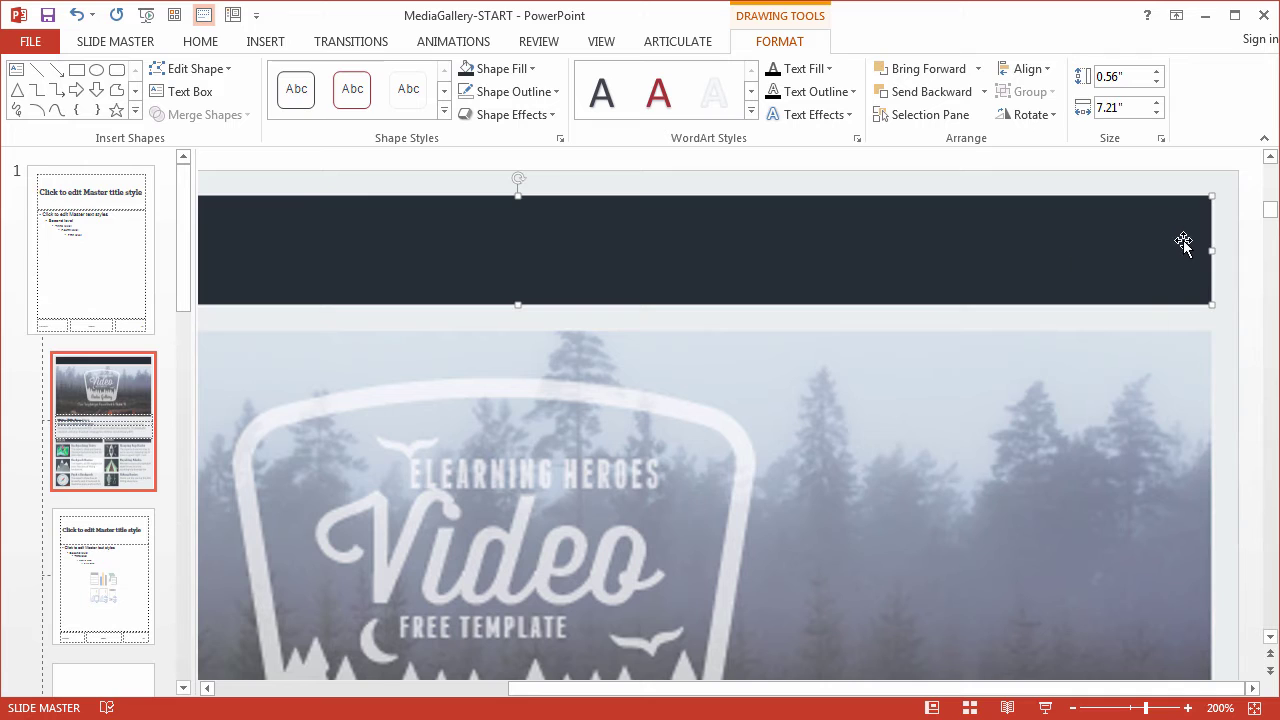
{"action": "mouse_move", "coordinate": [1208, 248]}
{"action": "left_mouse_down"}
{"action": "mouse_move", "coordinate": [1143, 257]}
{"action": "mouse_move", "coordinate": [1212, 240]}
{"action": "left_mouse_up"}
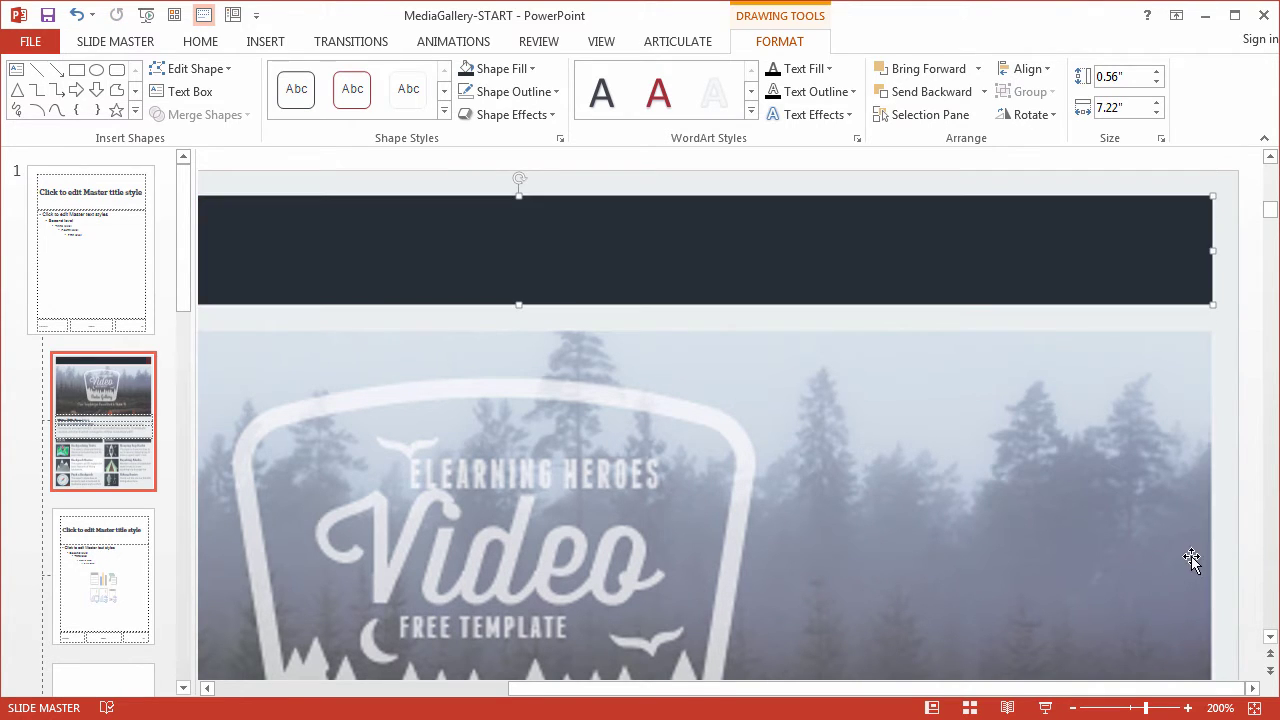
{"action": "scroll", "coordinate": [749, 416], "scroll_direction": "down", "scroll_amount": 5}
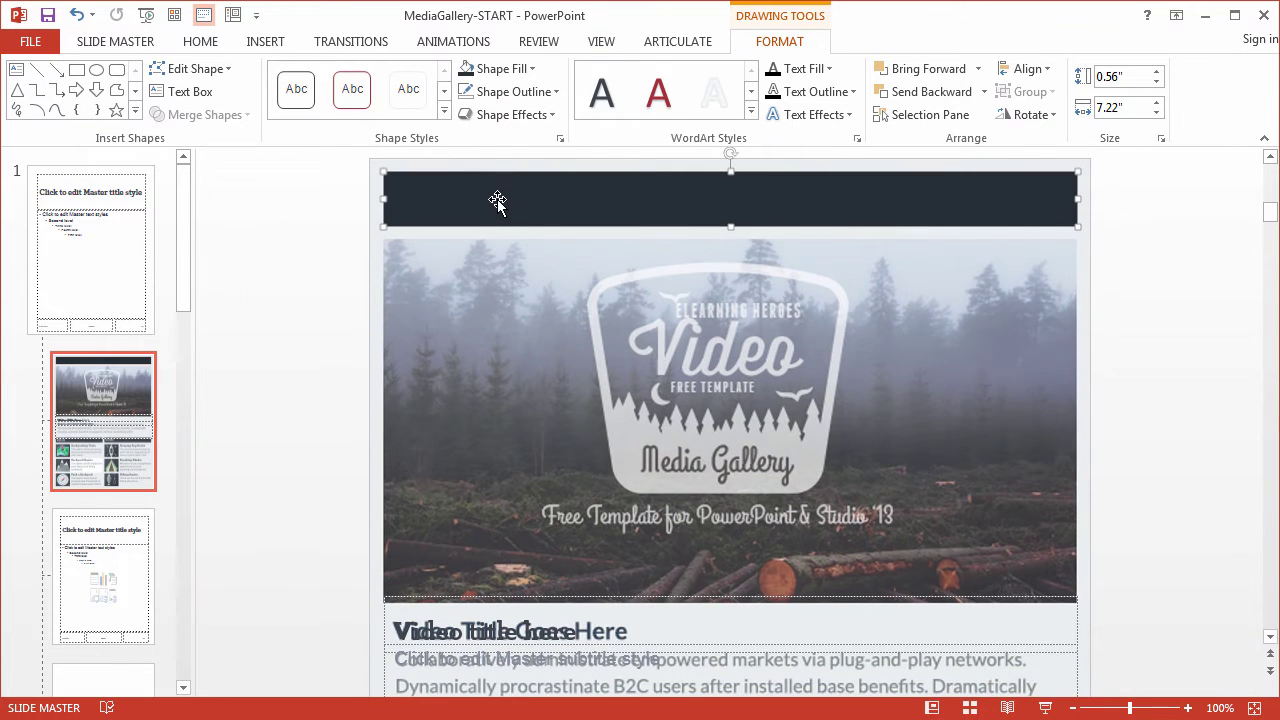
Recolour the top bar red, keeping it at the top edge.
{"action": "left_click", "coordinate": [533, 69]}
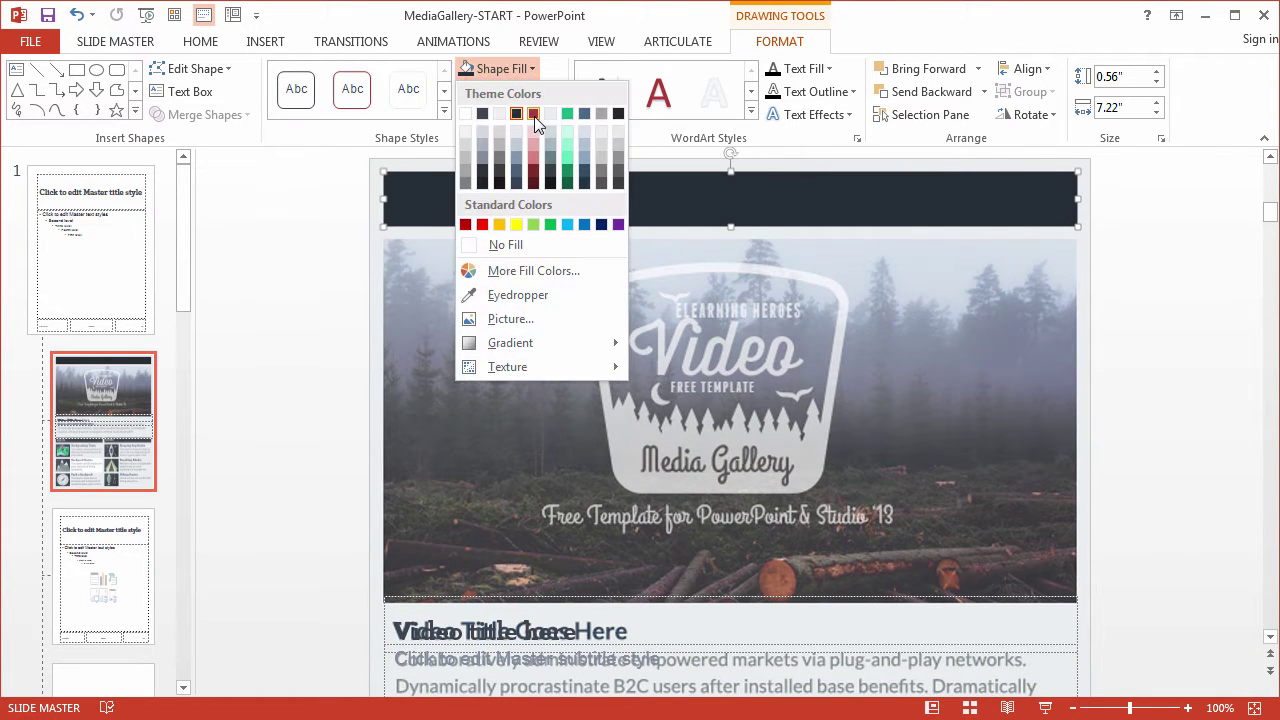
{"action": "left_click", "coordinate": [537, 120]}
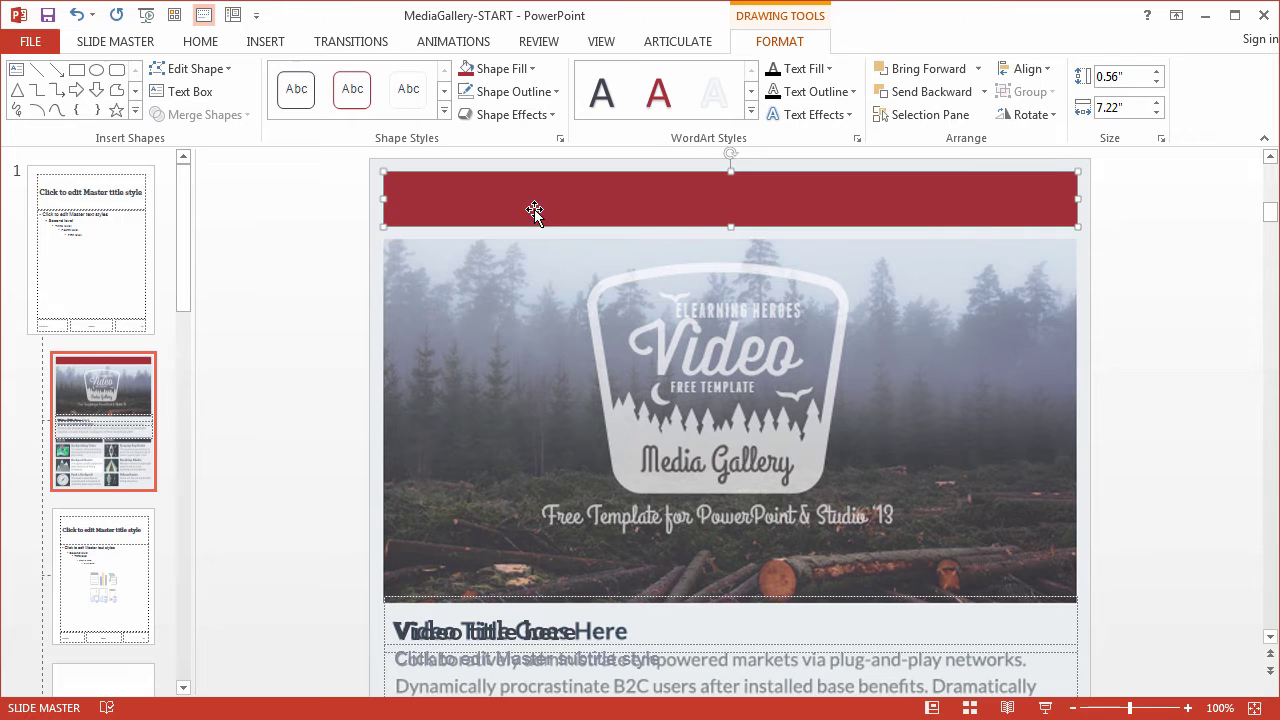
{"action": "left_click_drag", "start_coordinate": [530, 212], "coordinate": [525, 277]}
{"action": "key", "text": "ctrl+z"}
Type 'VIDEO MEDIA GALLERY' into the header bar.
{"action": "type", "text": "VIDEO M"}
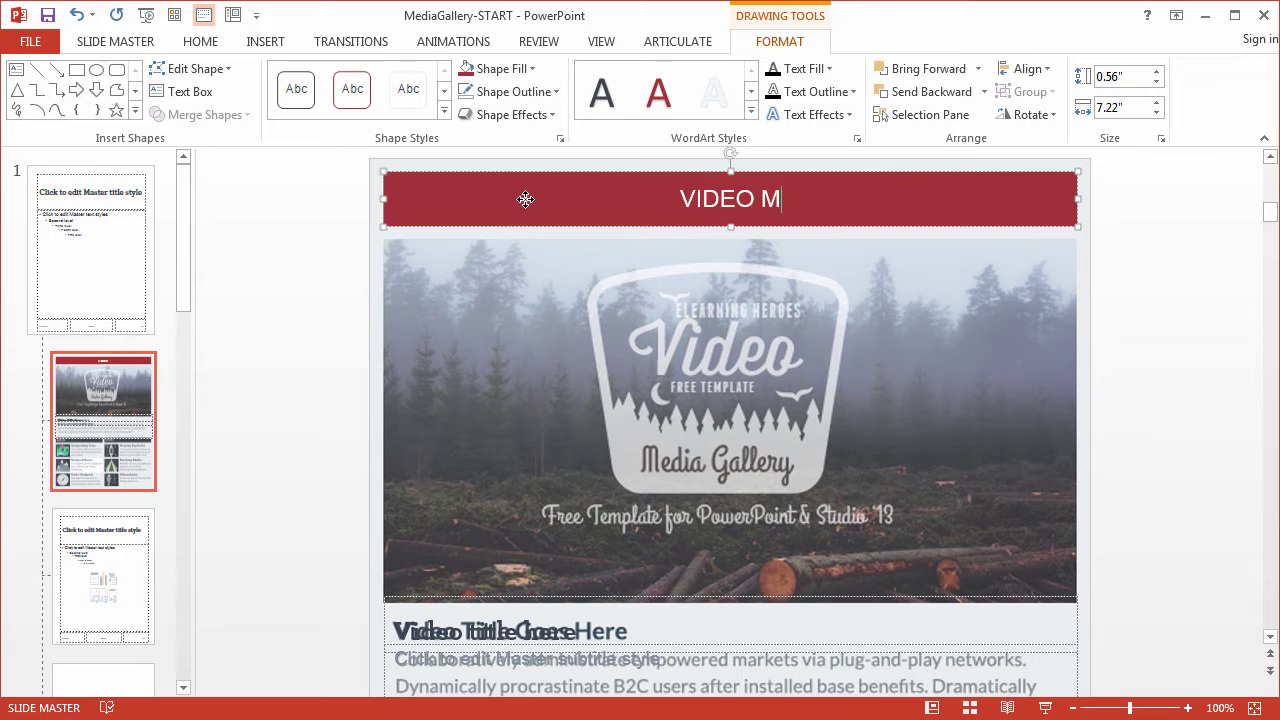
{"action": "type", "text": "EDIA GALLERY"}
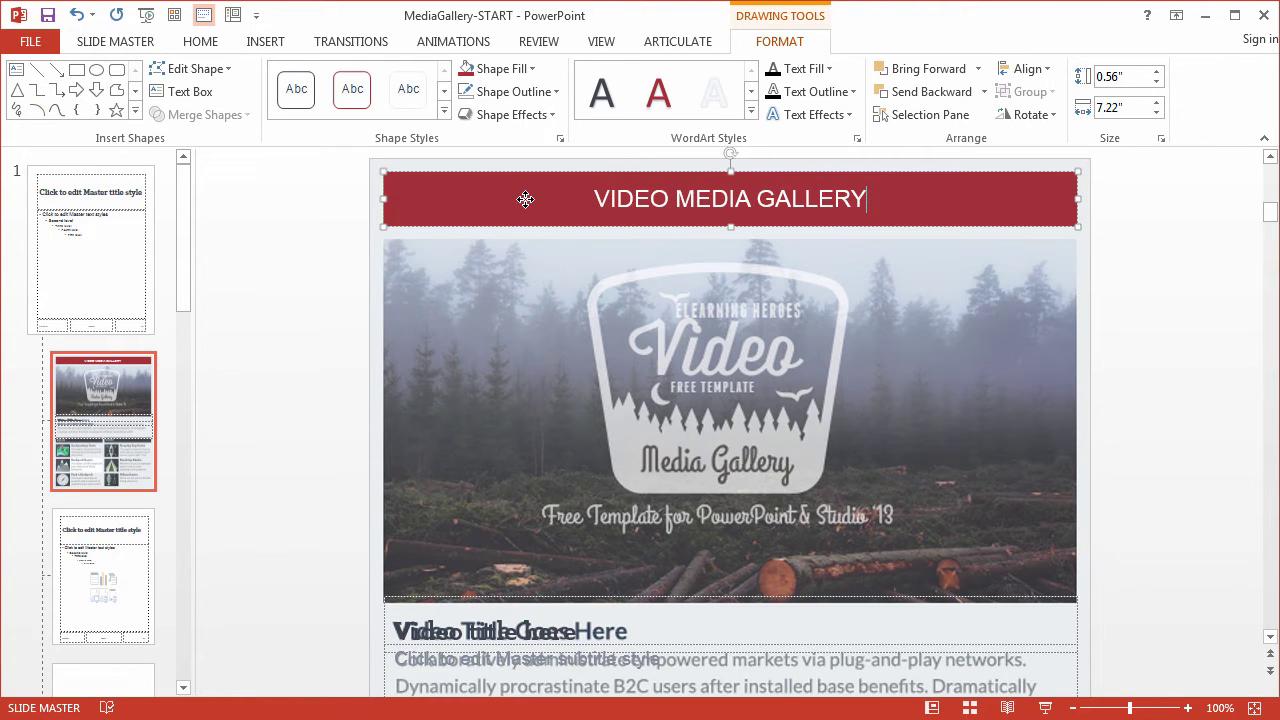
{"action": "left_click", "coordinate": [345, 257]}
{"action": "left_click_drag", "start_coordinate": [452, 207], "coordinate": [377, 226]}
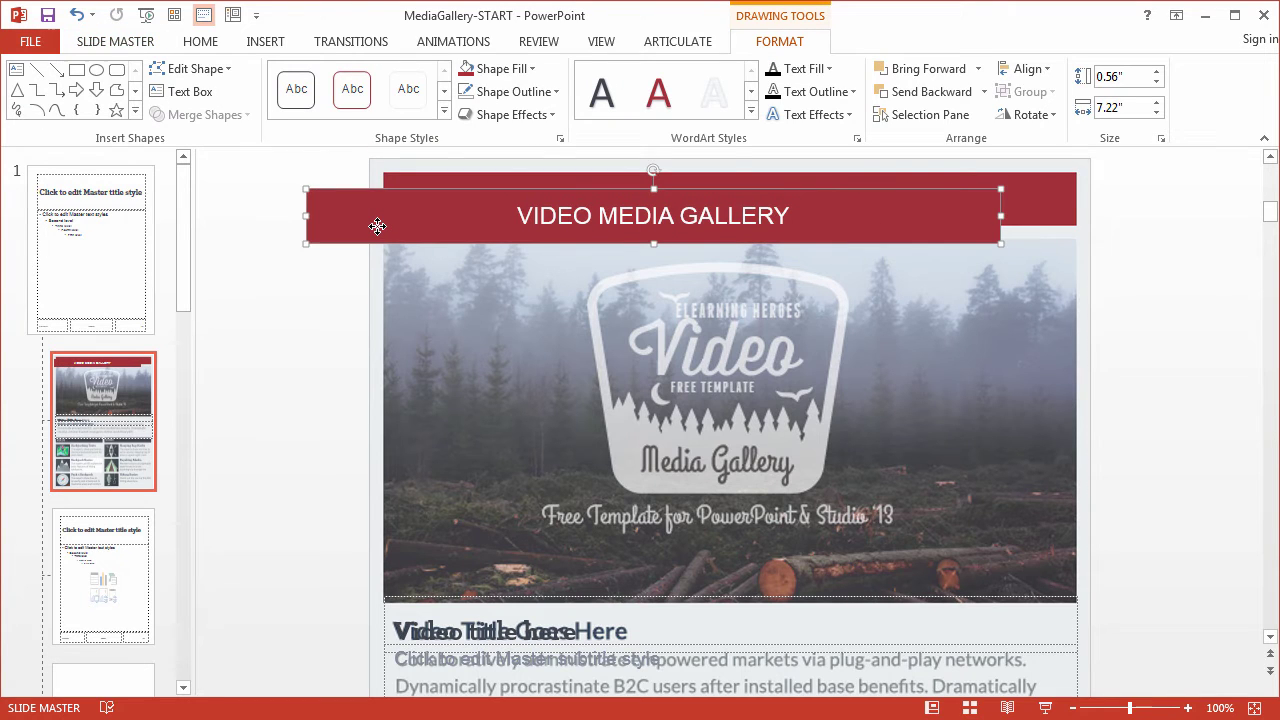
{"action": "key", "text": "ctrl+z"}
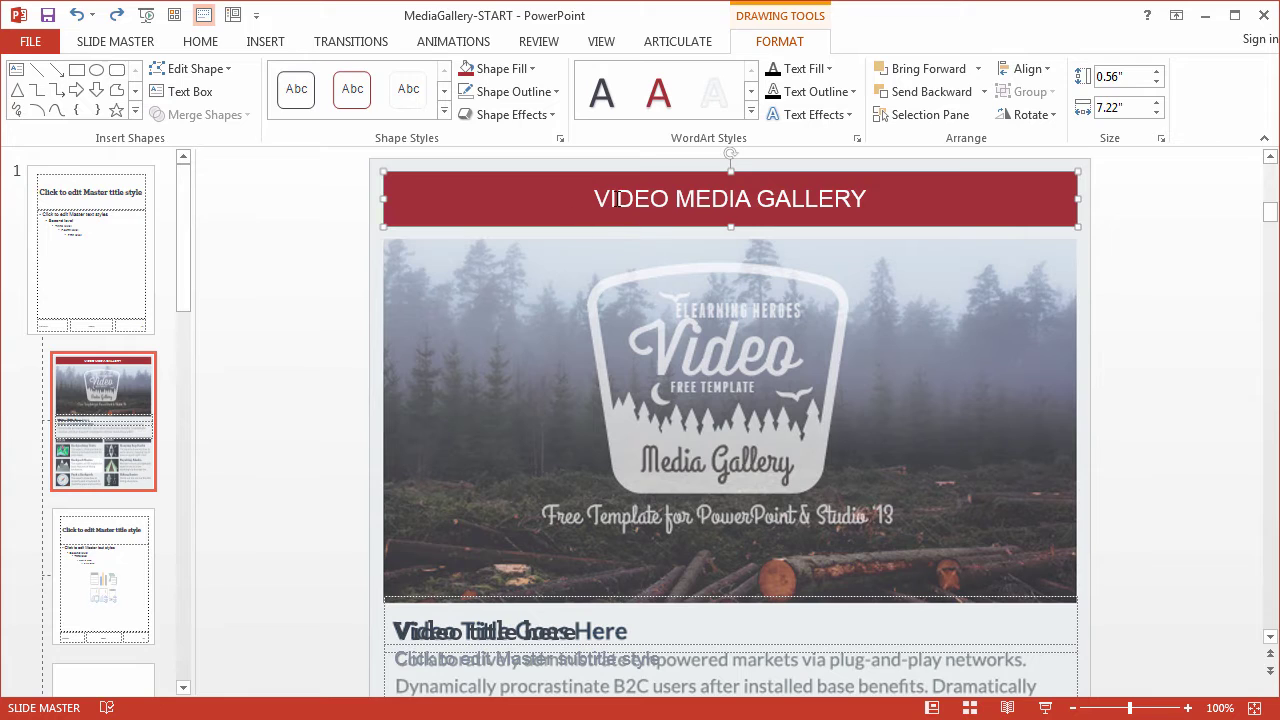
Format the header text as left-aligned, 14 pt, Archer Bold.
{"action": "left_click", "coordinate": [184, 47]}
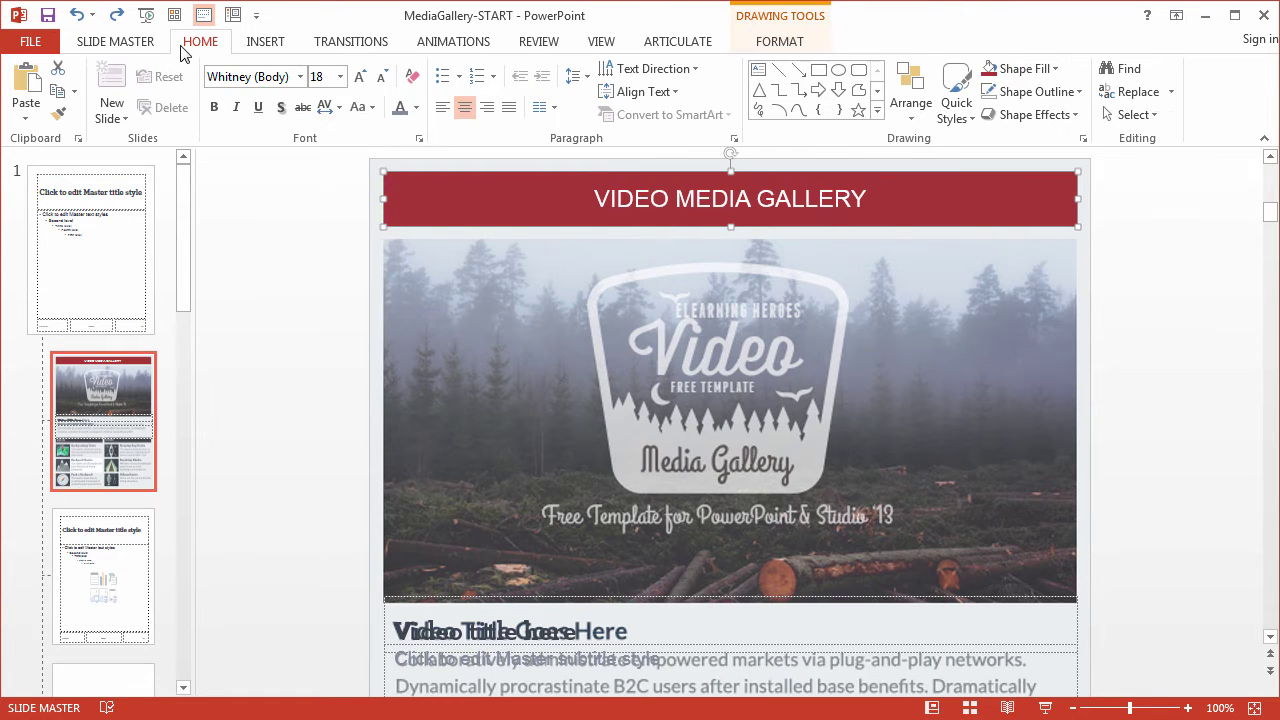
{"action": "left_click", "coordinate": [442, 107]}
{"action": "left_click", "coordinate": [382, 77]}
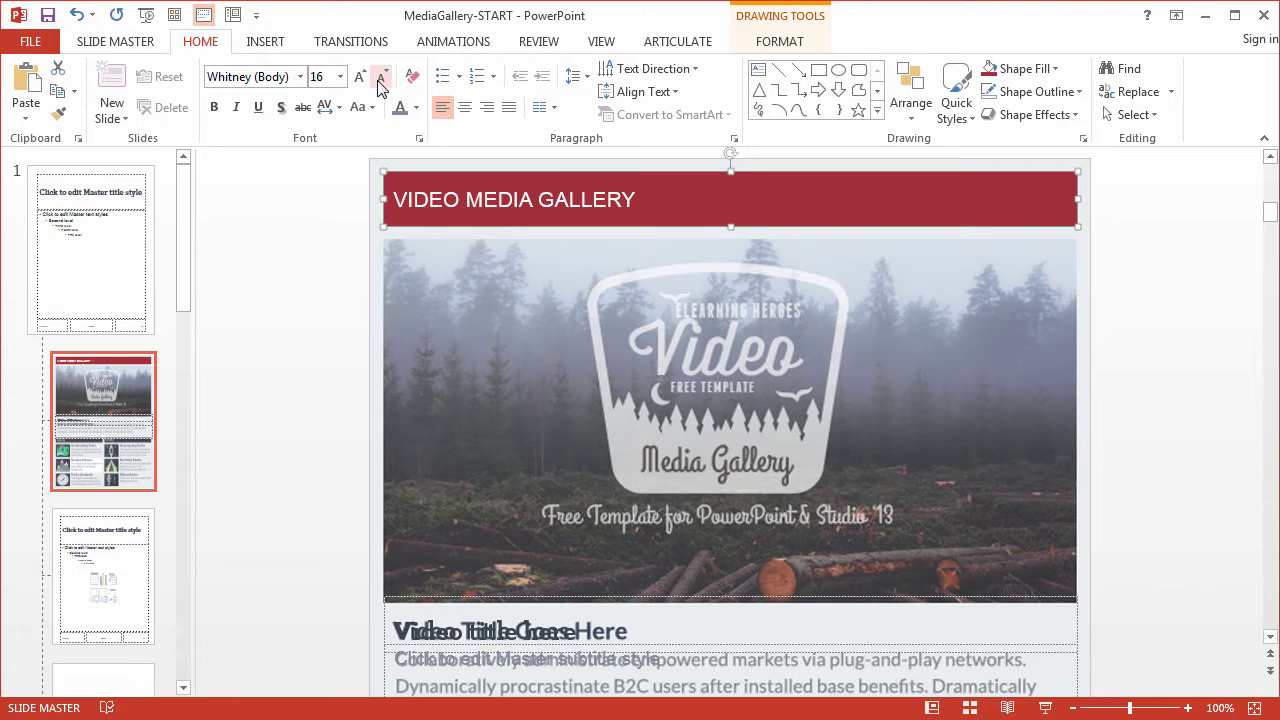
{"action": "left_click", "coordinate": [382, 77]}
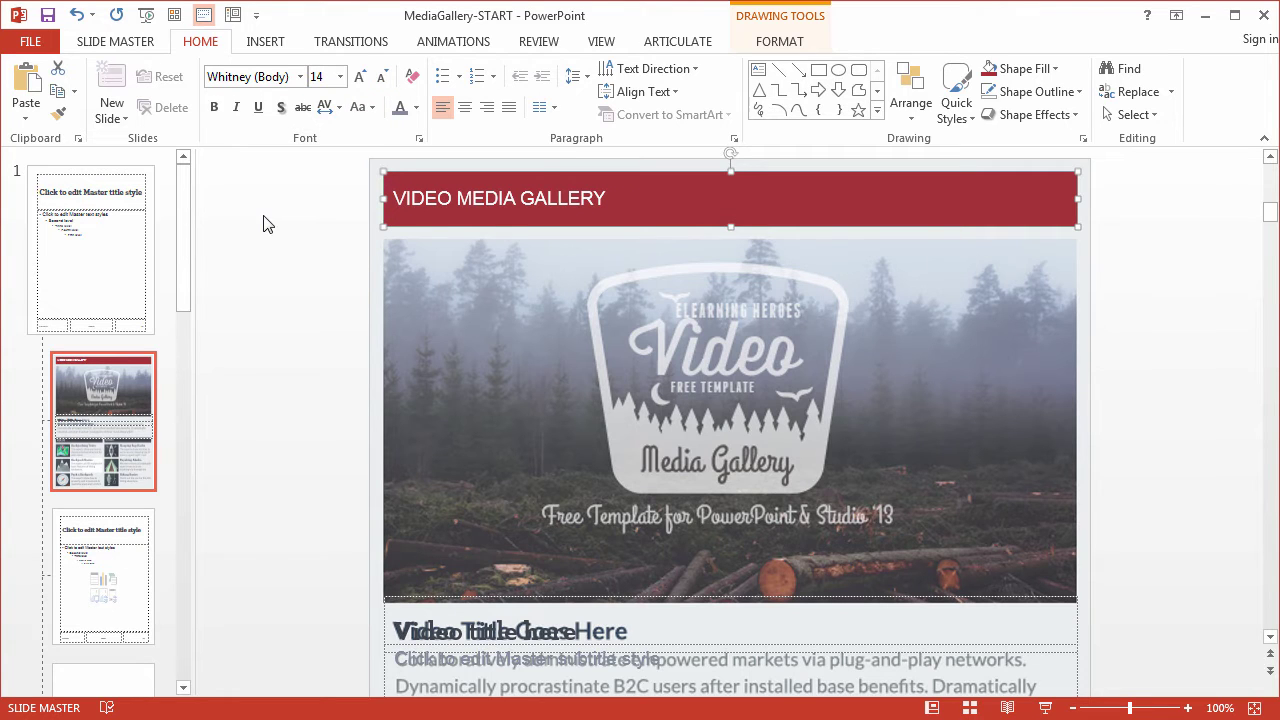
{"action": "left_click", "coordinate": [300, 77]}
{"action": "left_click", "coordinate": [273, 126]}
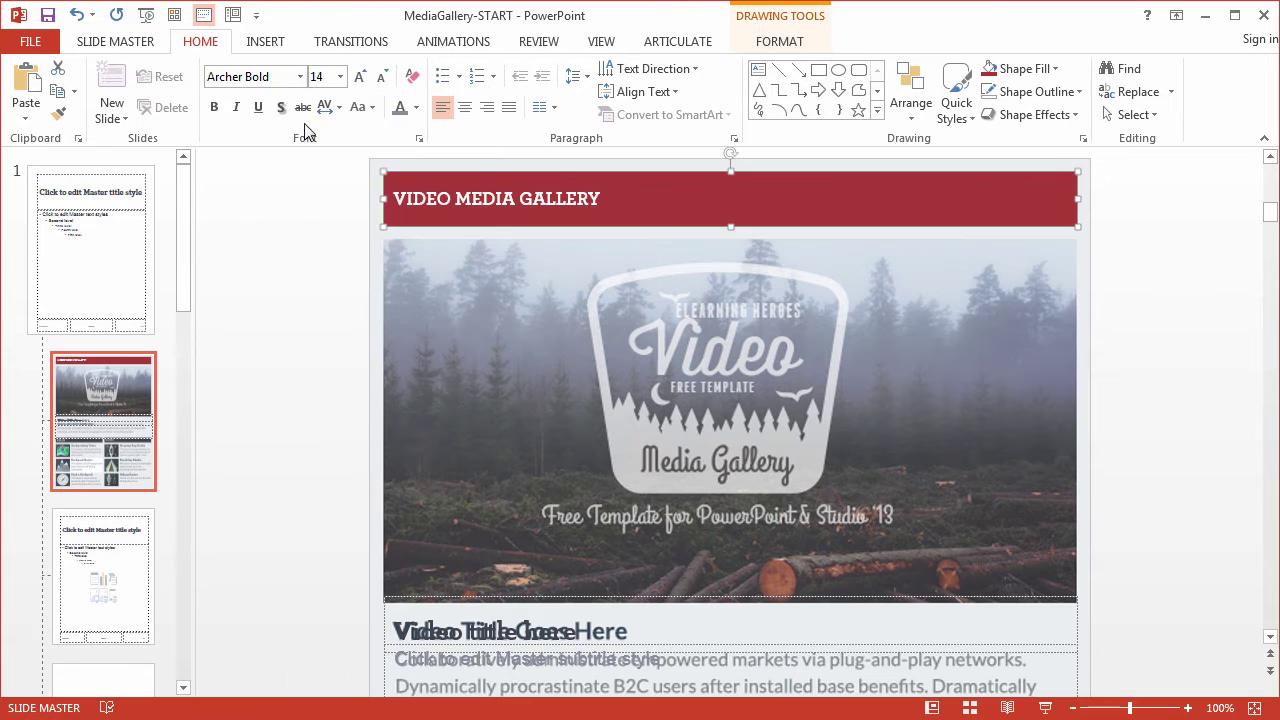
{"action": "left_click", "coordinate": [311, 222]}
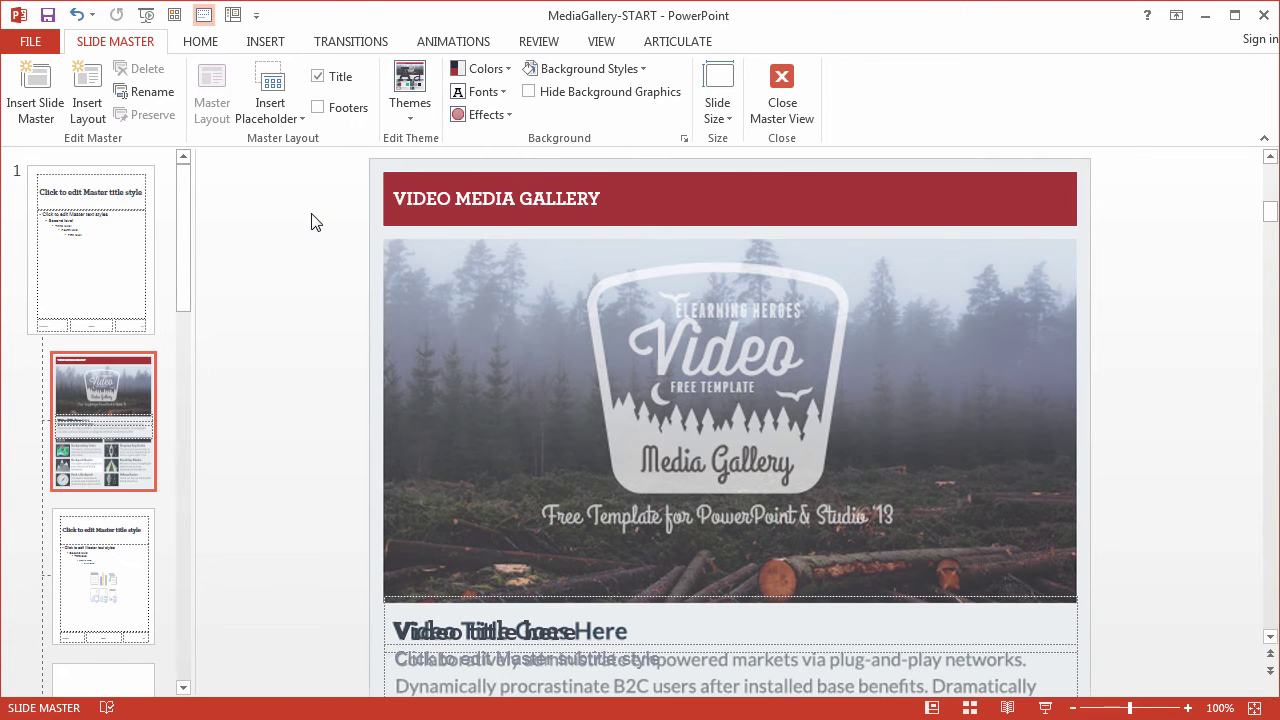
Draw a red rectangle over the dark VIDEOS section header bar.
{"action": "scroll", "coordinate": [311, 222], "scroll_direction": "down", "scroll_amount": 3}
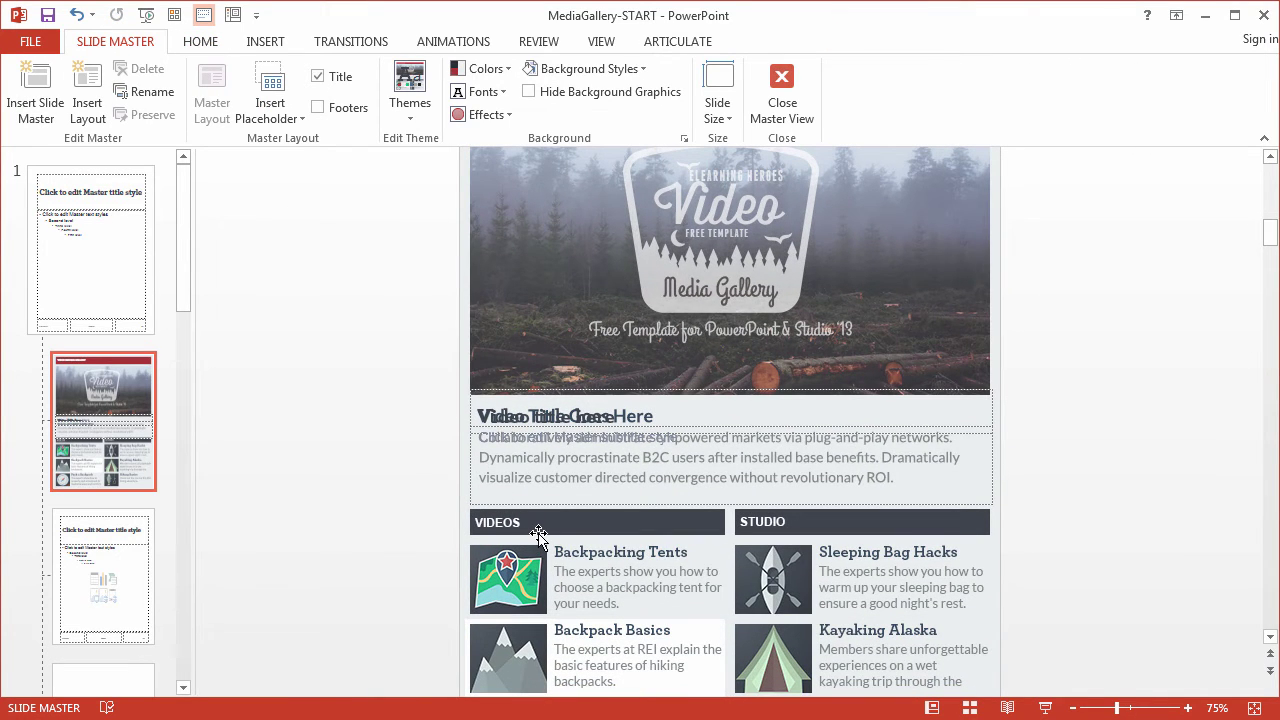
{"action": "left_click", "coordinate": [258, 46]}
{"action": "left_click", "coordinate": [341, 92]}
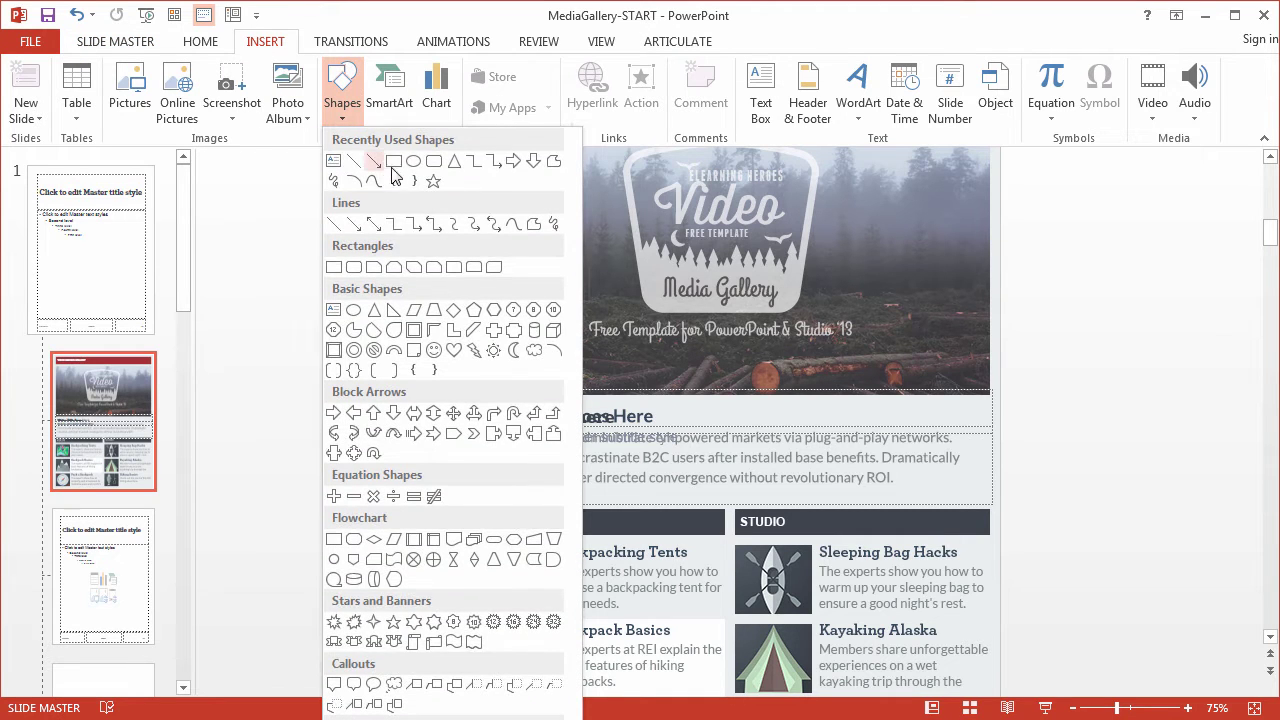
{"action": "left_click", "coordinate": [388, 162]}
{"action": "left_click_drag", "start_coordinate": [470, 511], "coordinate": [730, 535]}
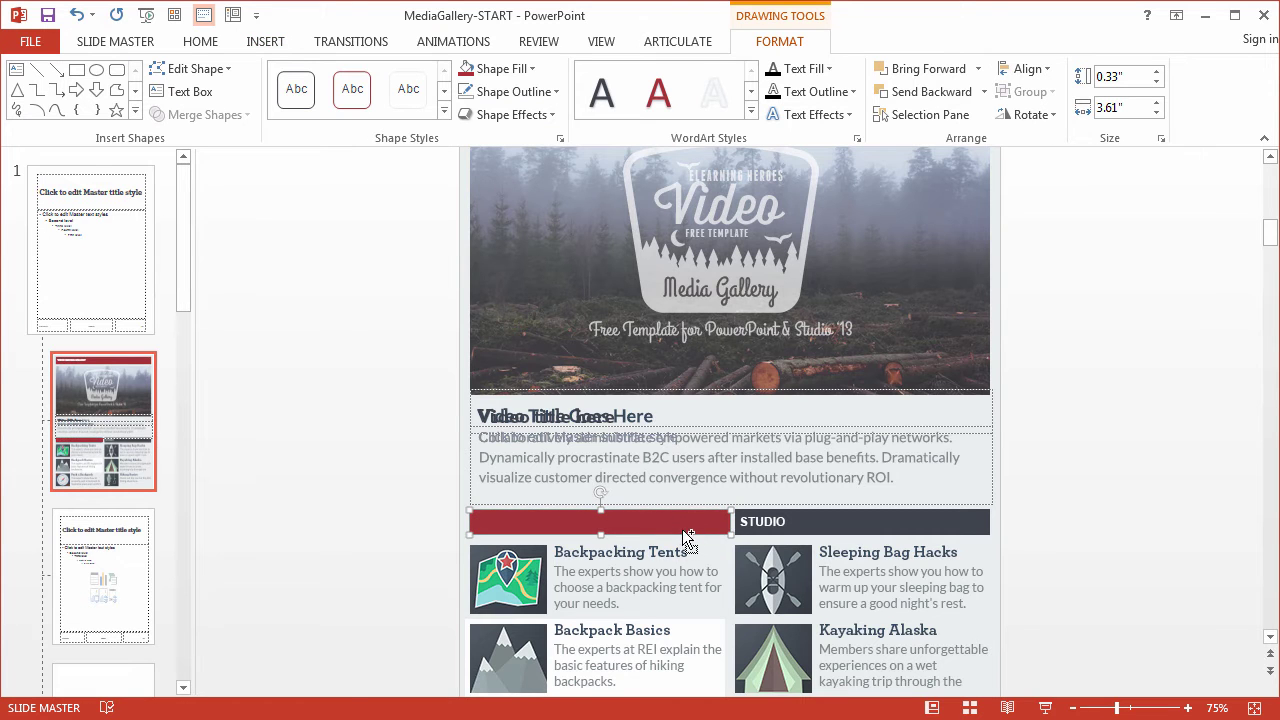
Move and resize the rectangle to exactly match the VIDEOS bar, 0.37" × 3.54".
{"action": "scroll", "coordinate": [638, 518], "scroll_direction": "up", "scroll_amount": 10, "text": "ctrl"}
{"action": "left_click", "coordinate": [637, 518]}
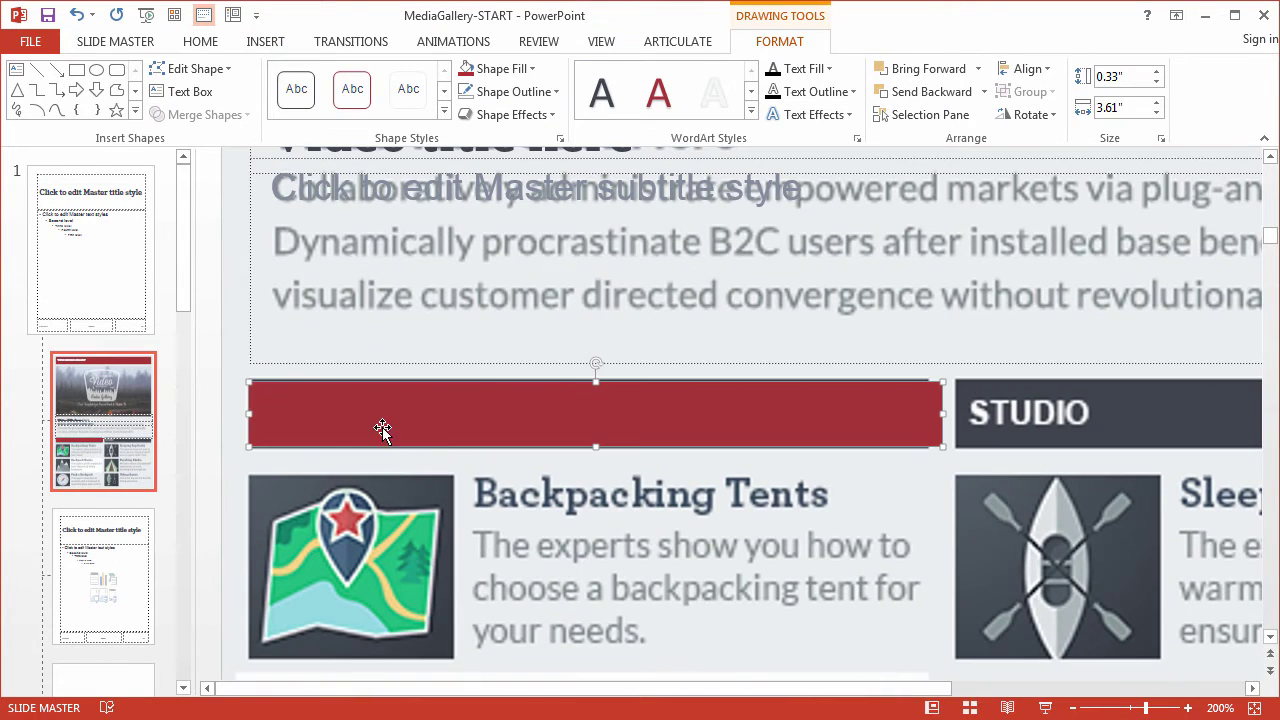
{"action": "scroll", "coordinate": [346, 416], "scroll_direction": "up", "scroll_amount": 5, "text": "ctrl"}
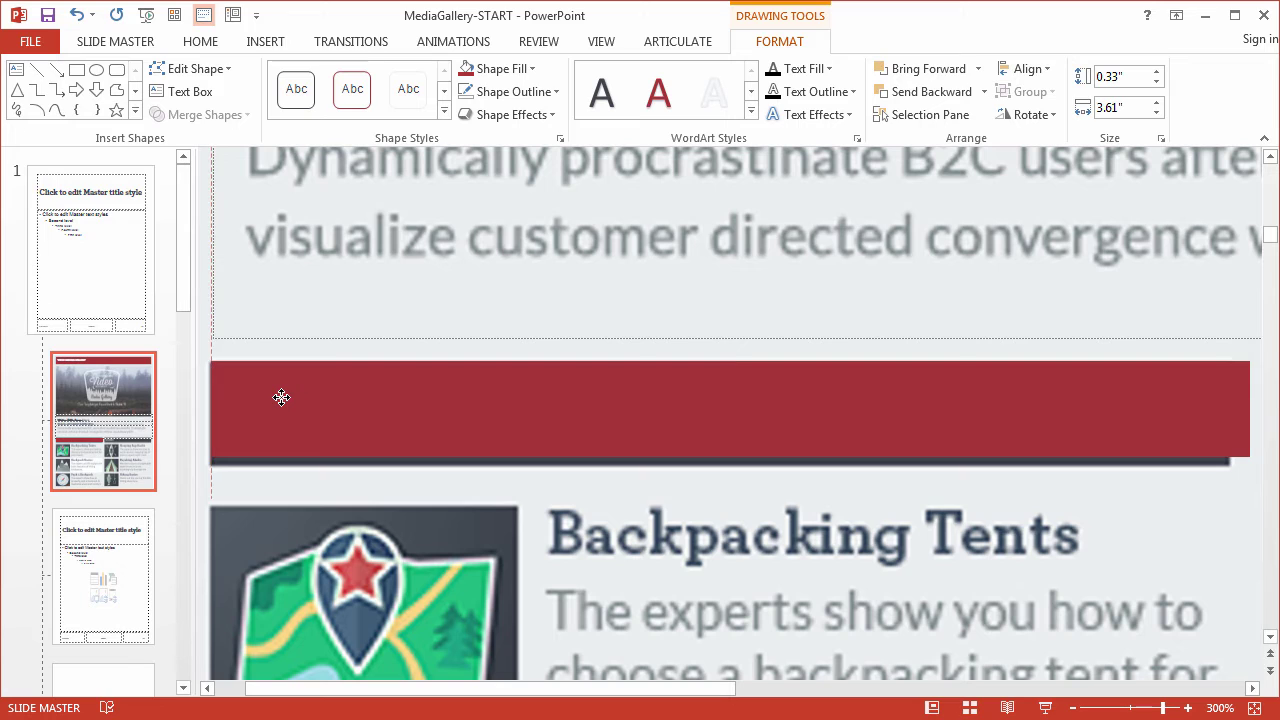
{"action": "left_click_drag", "start_coordinate": [280, 397], "coordinate": [264, 397]}
{"action": "left_click_drag", "start_coordinate": [732, 459], "coordinate": [763, 470]}
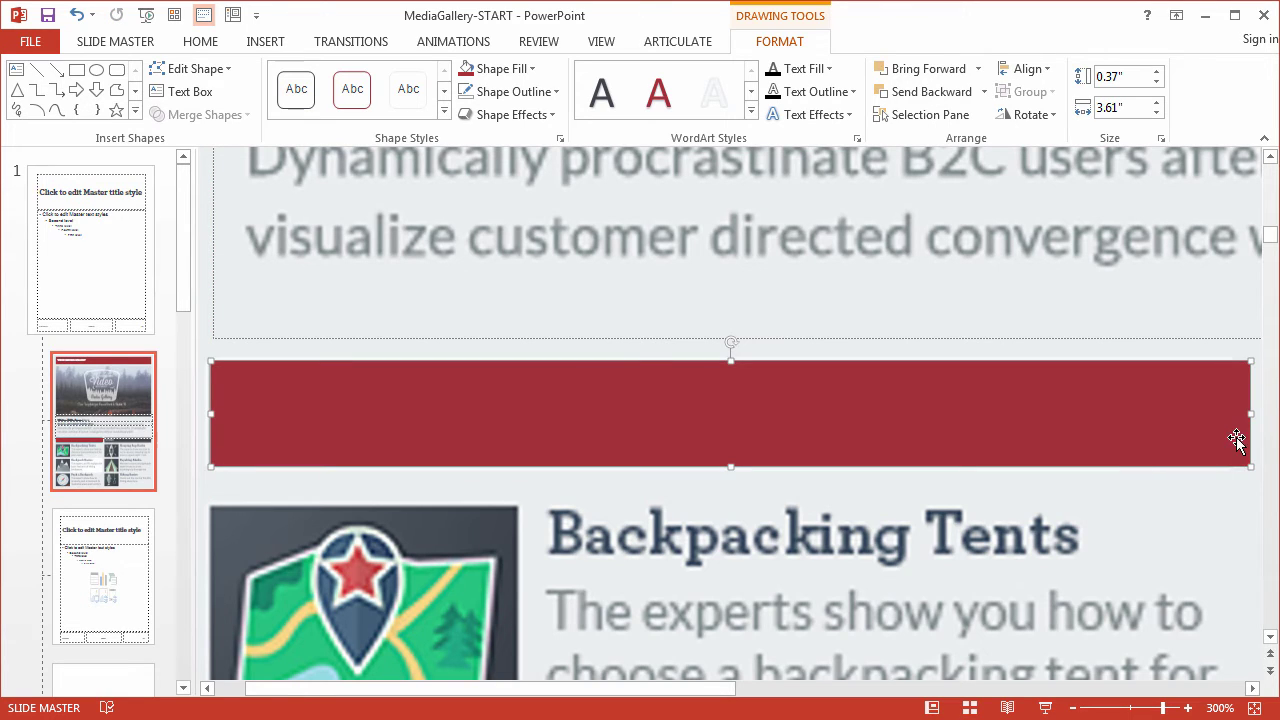
{"action": "mouse_move", "coordinate": [1246, 414]}
{"action": "left_mouse_down"}
{"action": "mouse_move", "coordinate": [1189, 414]}
{"action": "mouse_move", "coordinate": [1232, 414]}
{"action": "left_mouse_up"}
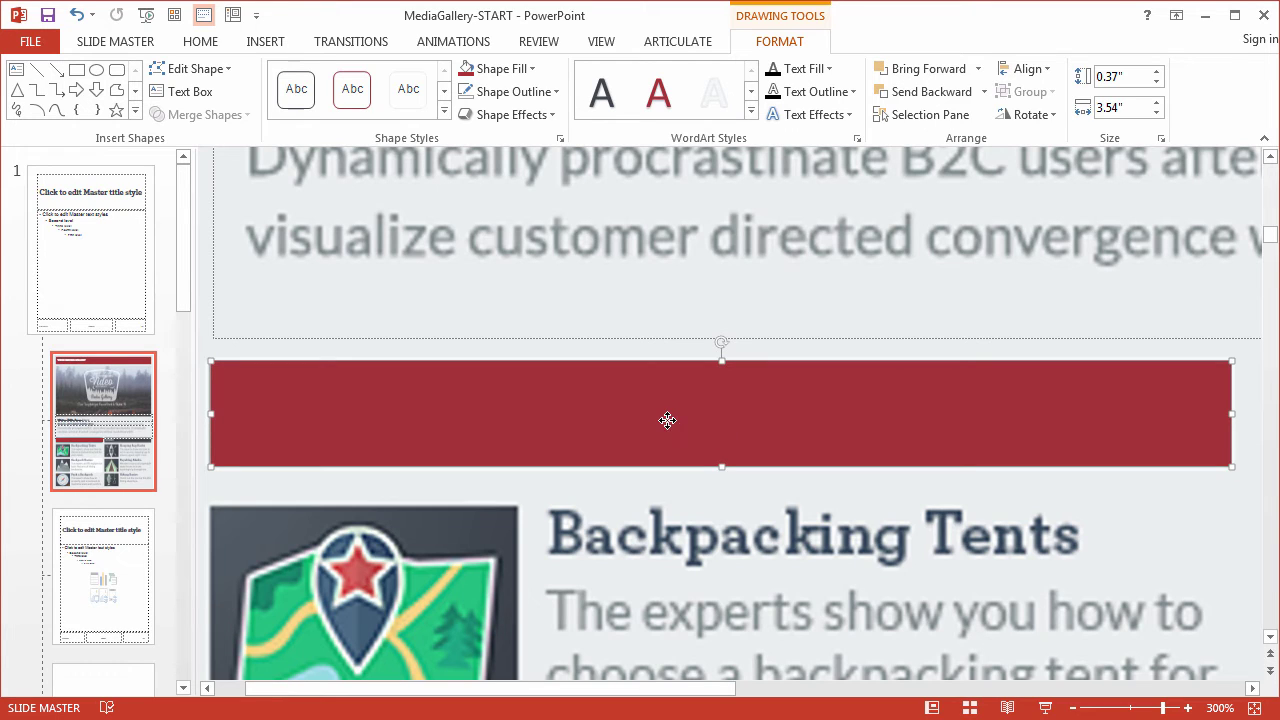
Type 'Videos' in the red bar and format it left-aligned, 14-pt Archer Bold.
{"action": "type", "text": "Videos"}
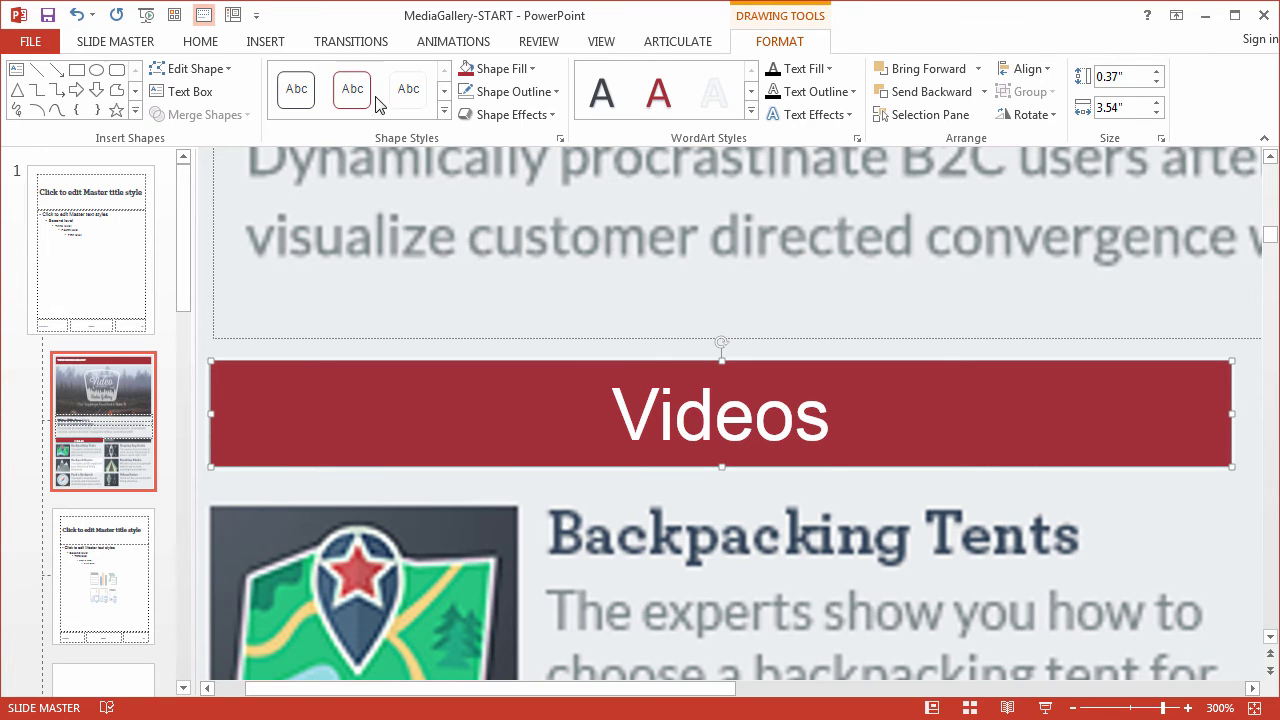
{"action": "left_click", "coordinate": [200, 44]}
{"action": "left_click", "coordinate": [300, 76]}
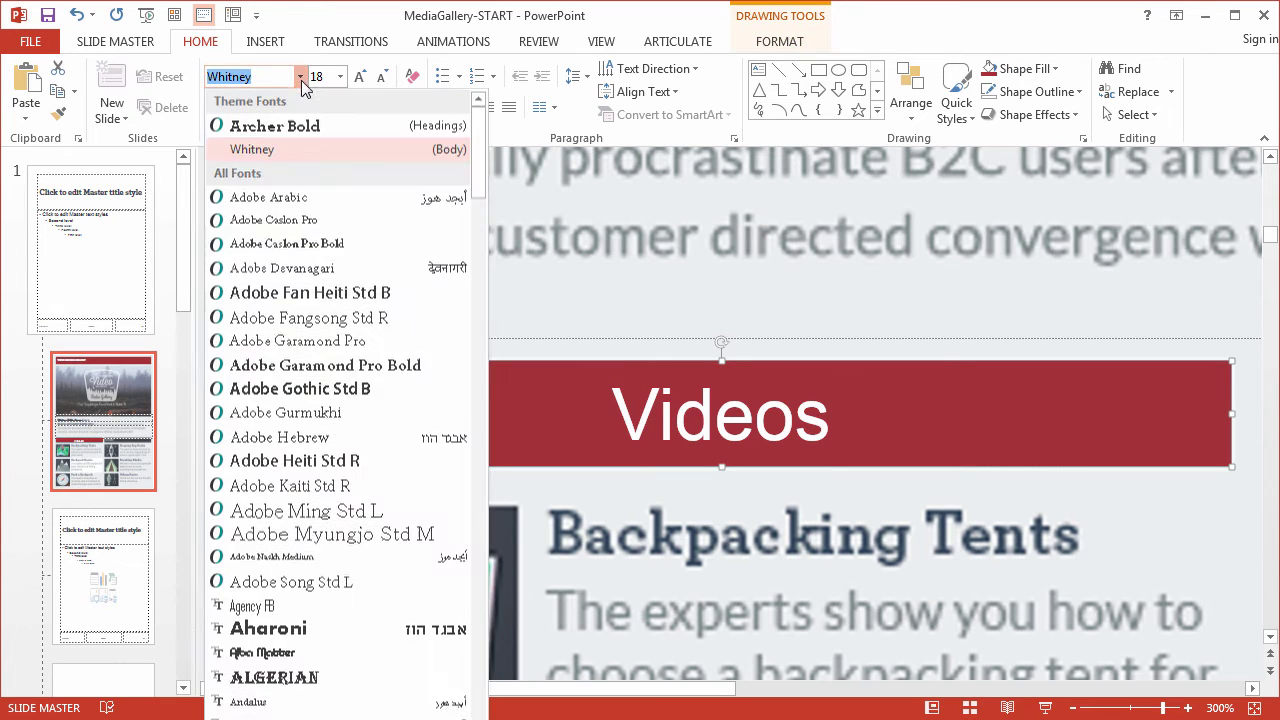
{"action": "left_click", "coordinate": [297, 127]}
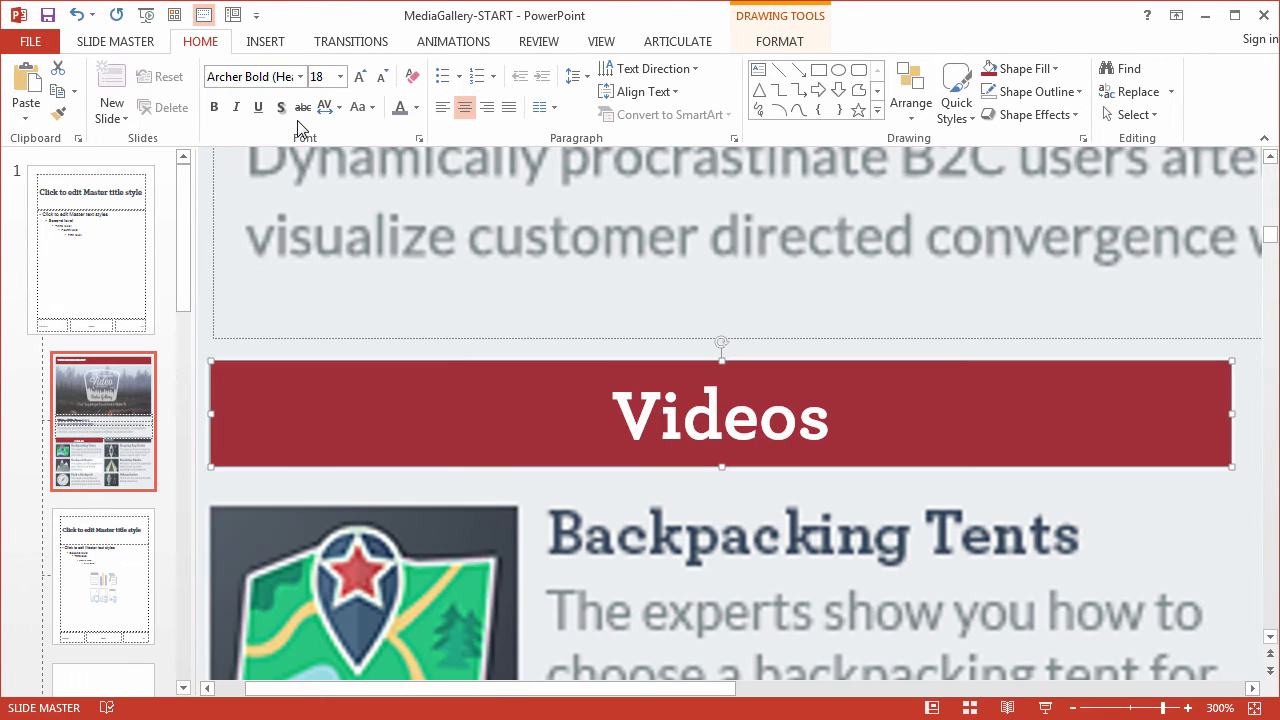
{"action": "left_click", "coordinate": [442, 107]}
{"action": "left_click", "coordinate": [384, 78]}
{"action": "left_click", "coordinate": [384, 78]}
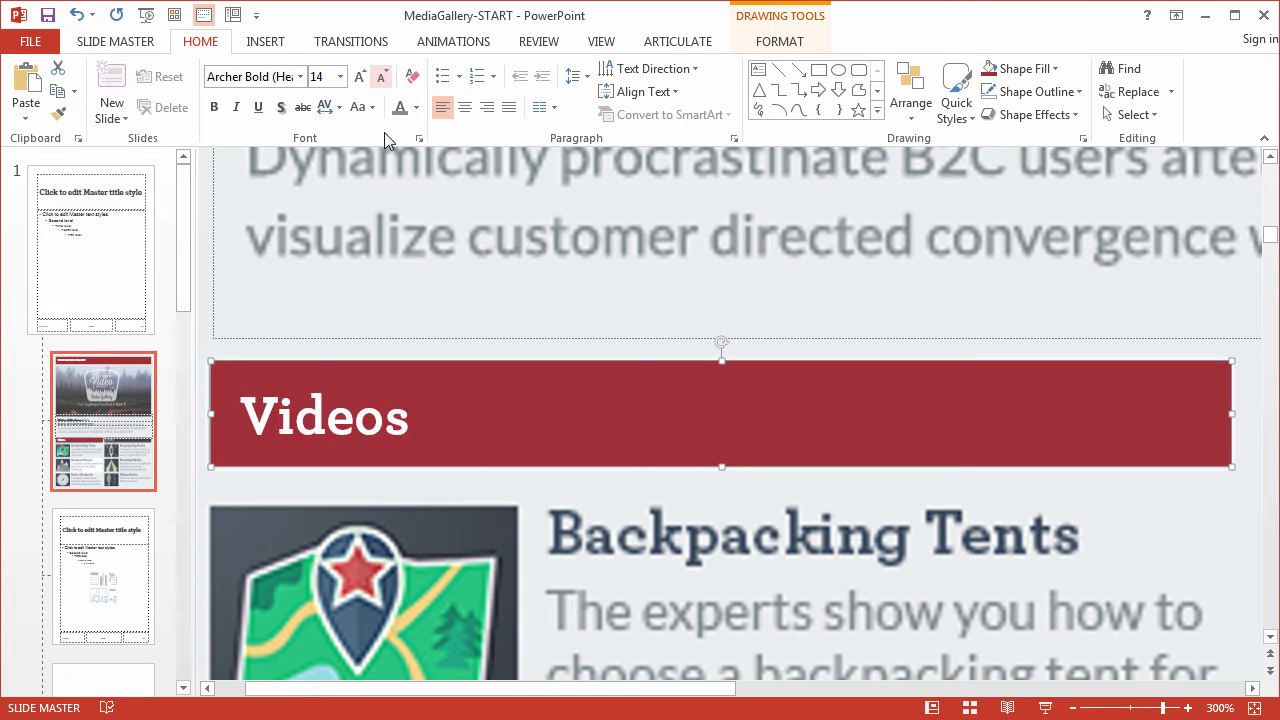
{"action": "scroll", "coordinate": [457, 478], "scroll_direction": "down", "scroll_amount": 20}
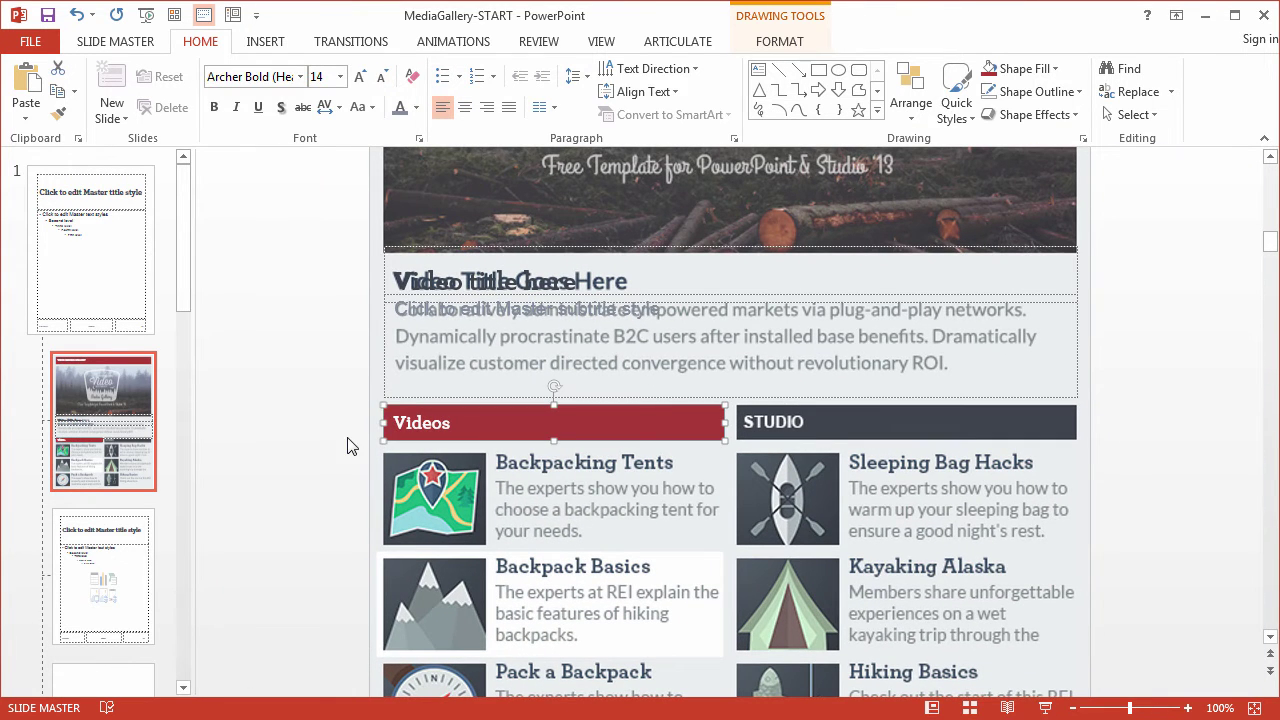
Ctrl-drag a copy of the Videos banner onto the right column's STUDIO header, aligned with the left one.
{"action": "left_click", "coordinate": [348, 446]}
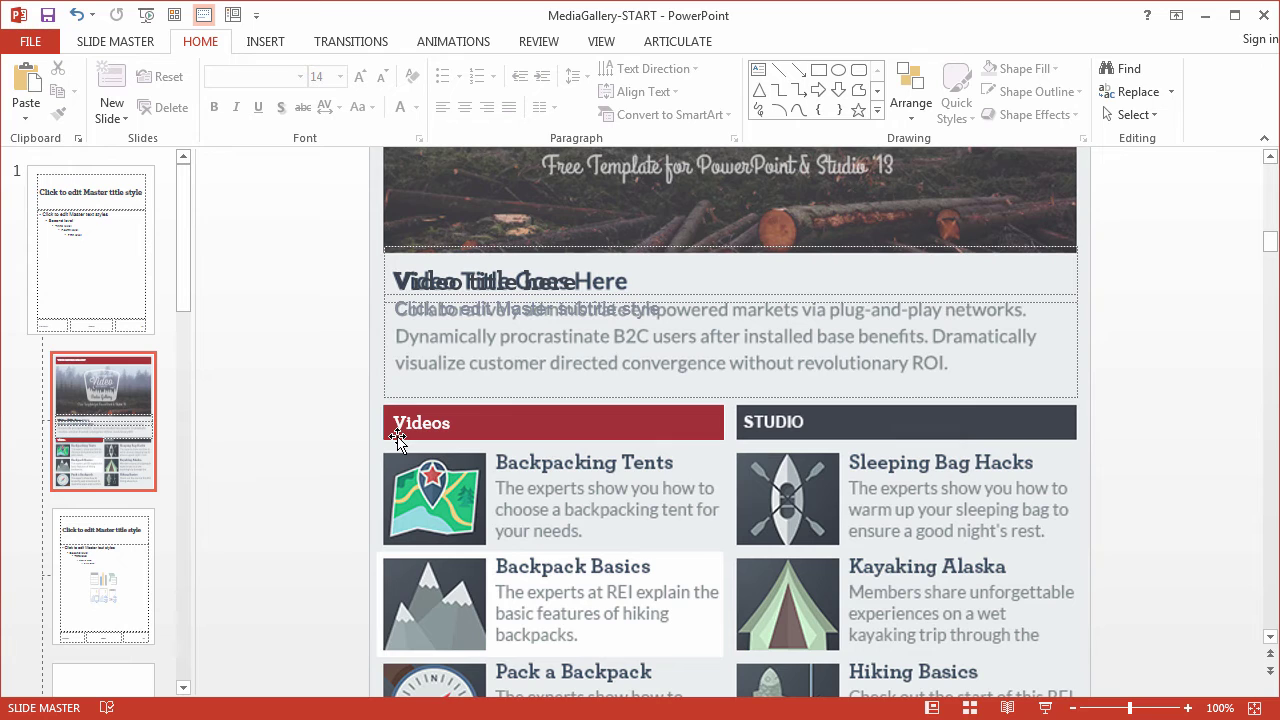
{"action": "mouse_move", "coordinate": [397, 440]}
{"action": "left_mouse_down"}
{"action": "mouse_move", "coordinate": [575, 457]}
{"action": "mouse_move", "coordinate": [780, 440]}
{"action": "left_mouse_up"}
{"action": "scroll", "coordinate": [779, 436], "scroll_direction": "up", "scroll_amount": 5}
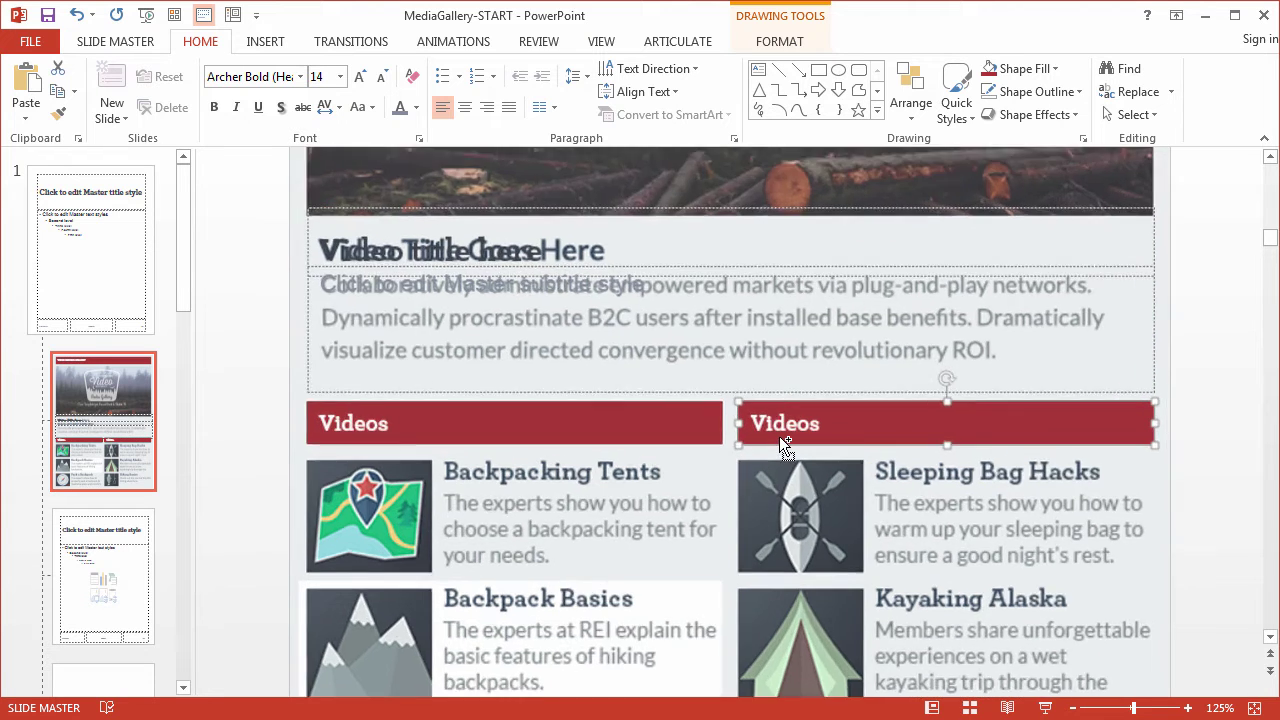
{"action": "mouse_move", "coordinate": [660, 440]}
{"action": "left_mouse_down"}
{"action": "mouse_move", "coordinate": [646, 437]}
{"action": "mouse_move", "coordinate": [660, 443]}
{"action": "left_mouse_up"}
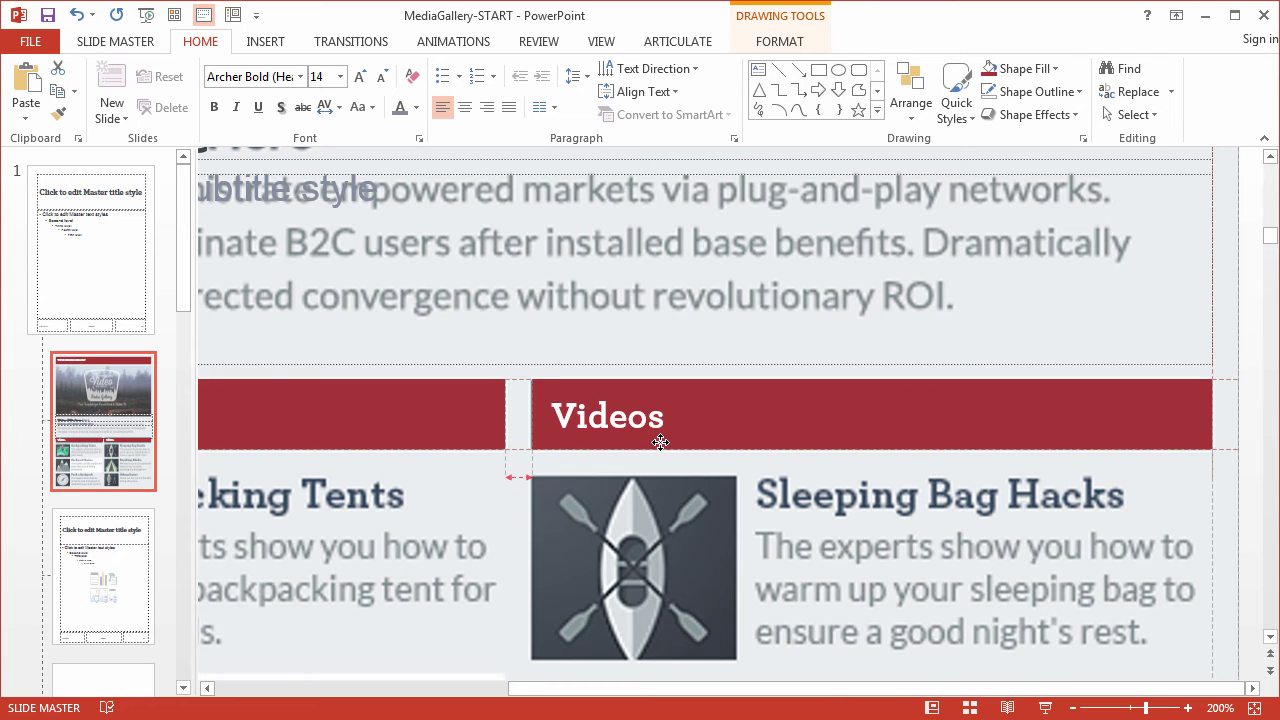
{"action": "left_click_drag", "start_coordinate": [660, 443], "coordinate": [660, 443]}
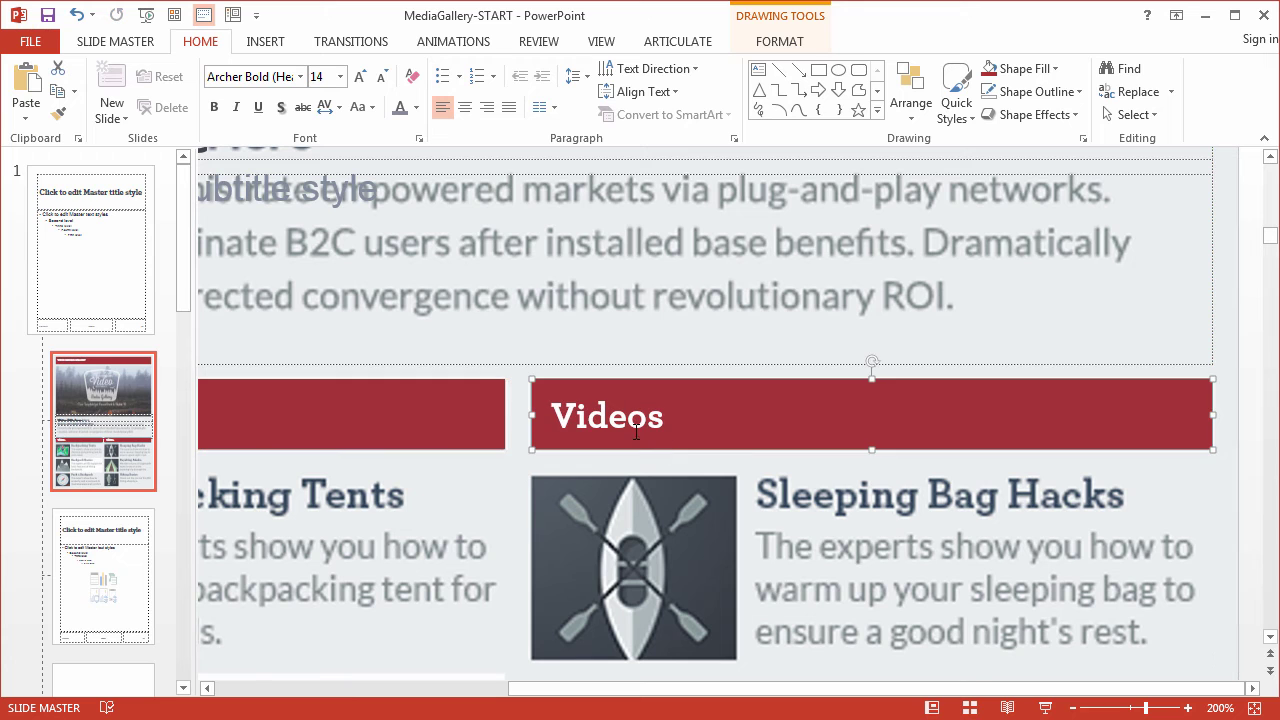
{"action": "scroll", "coordinate": [889, 487], "scroll_direction": "down", "scroll_amount": 12}
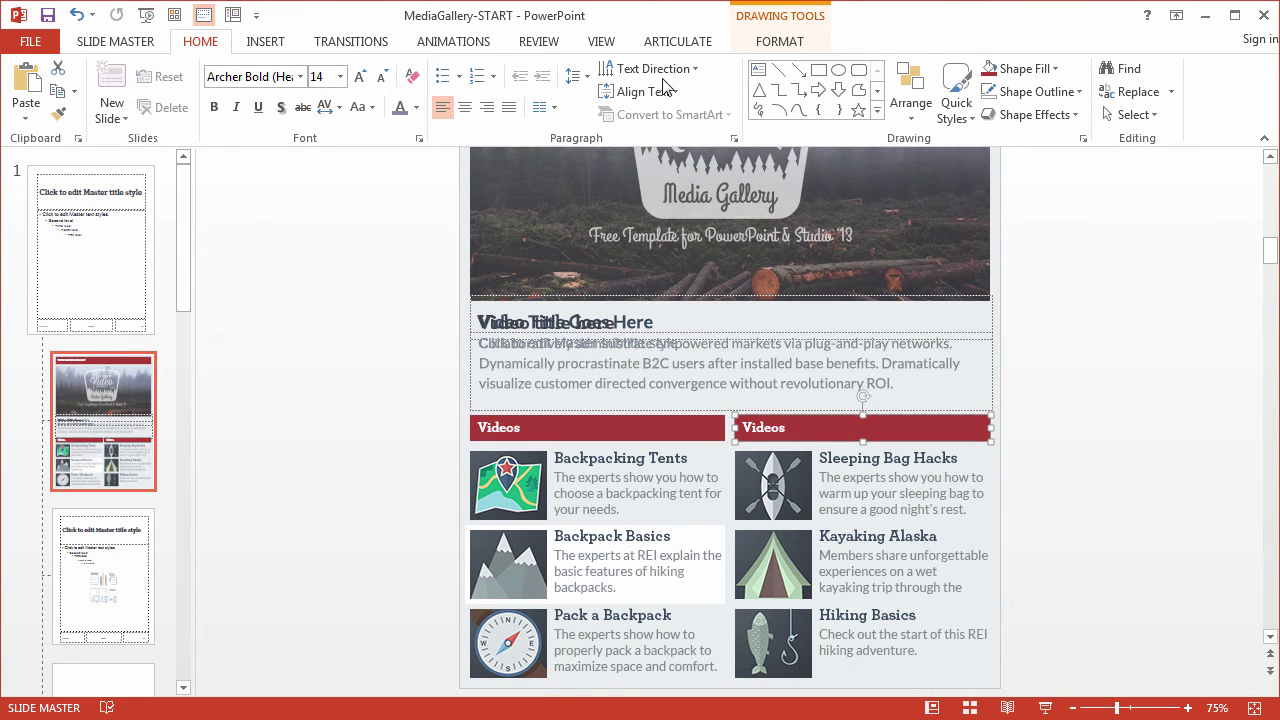
Open the Selection Pane and hide Picture 6, the layout's background image.
{"action": "left_click", "coordinate": [1131, 114]}
{"action": "left_click", "coordinate": [1137, 183]}
{"action": "left_click", "coordinate": [1255, 337]}
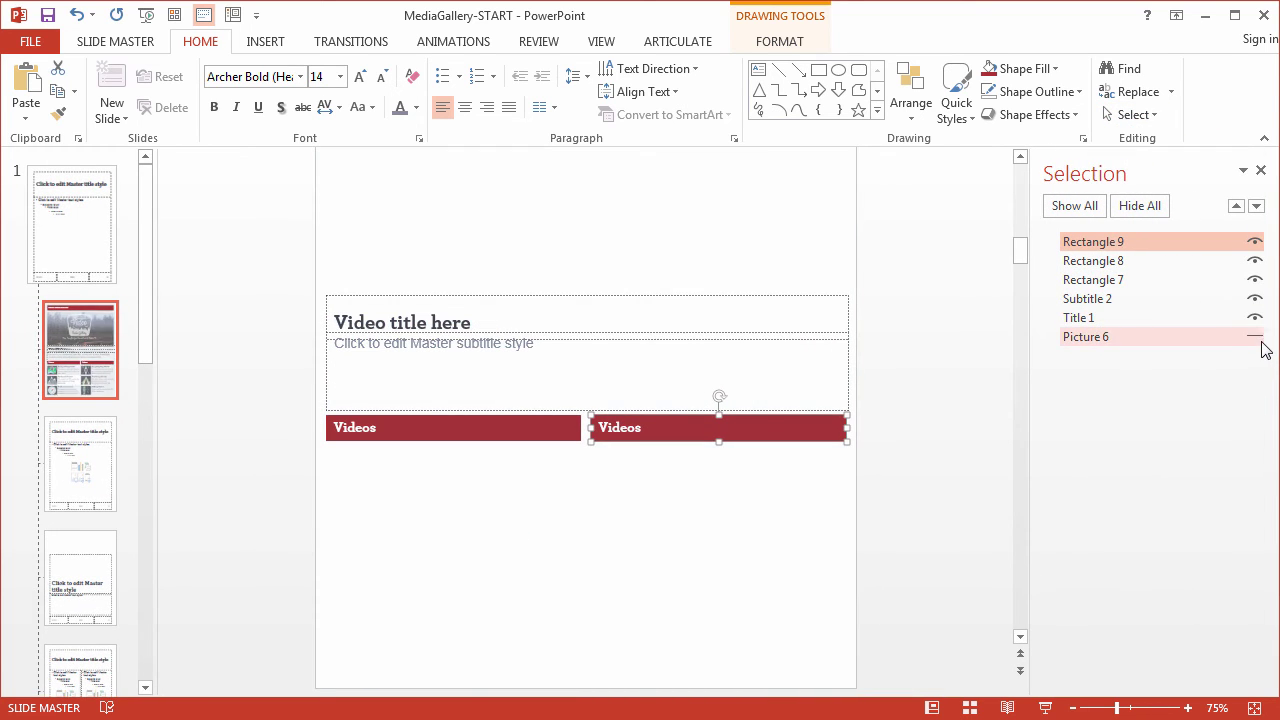
{"action": "left_click", "coordinate": [988, 356]}
{"action": "scroll", "coordinate": [962, 354], "scroll_direction": "down", "scroll_amount": 1}
{"action": "scroll", "coordinate": [962, 354], "scroll_direction": "down", "scroll_amount": 1}
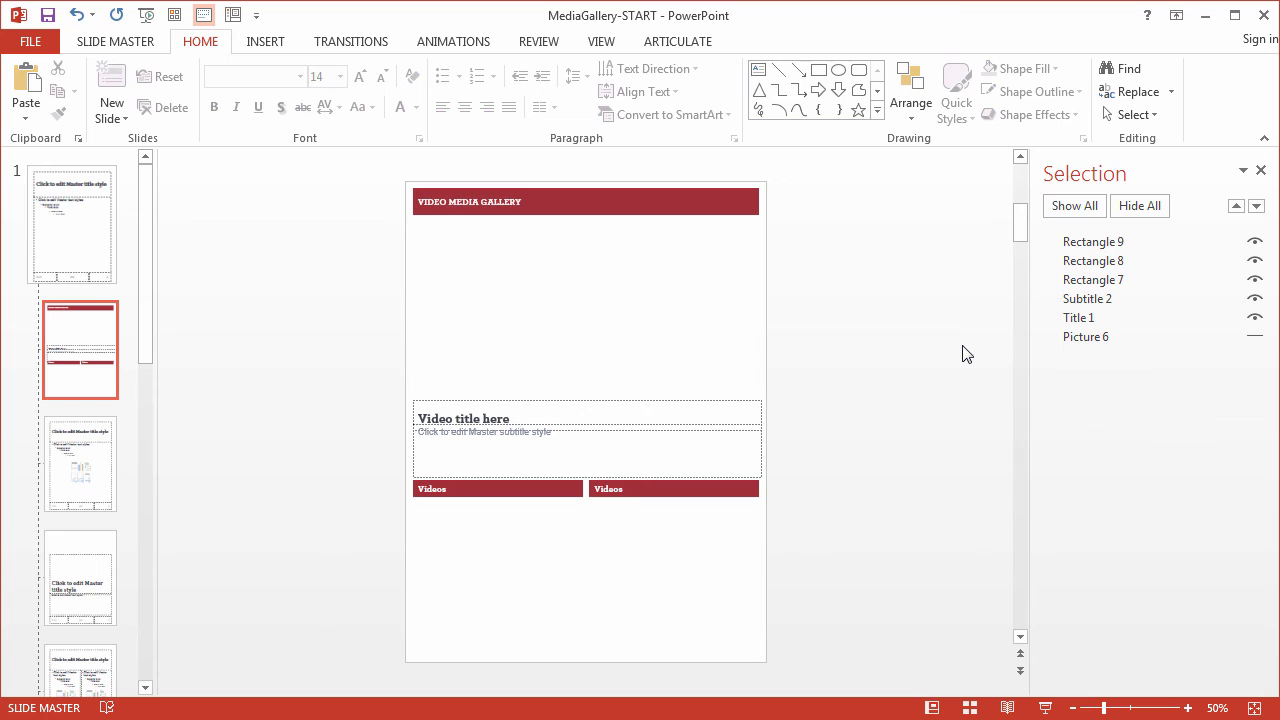